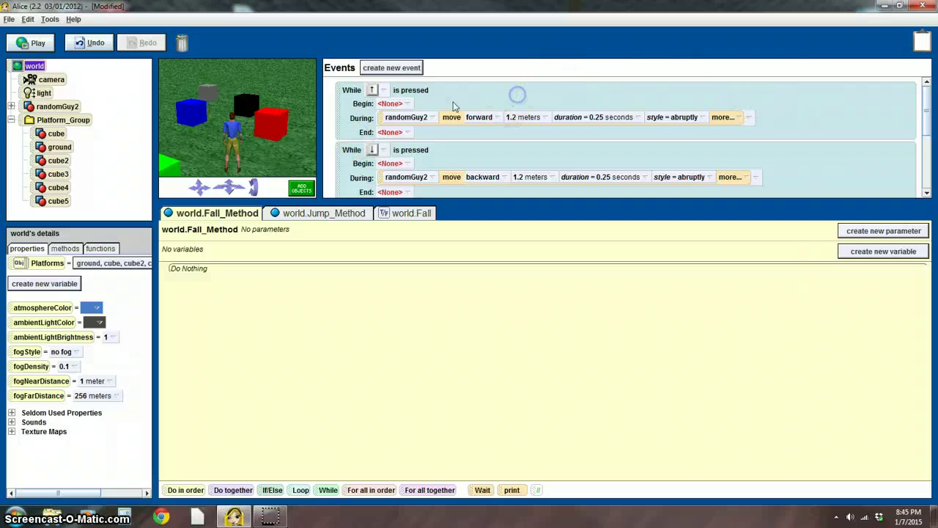
Scroll the Events panel to the left/right arrow events and select randomGuy2 in the object tree.
left_click_drag(925, 112, 927, 158)
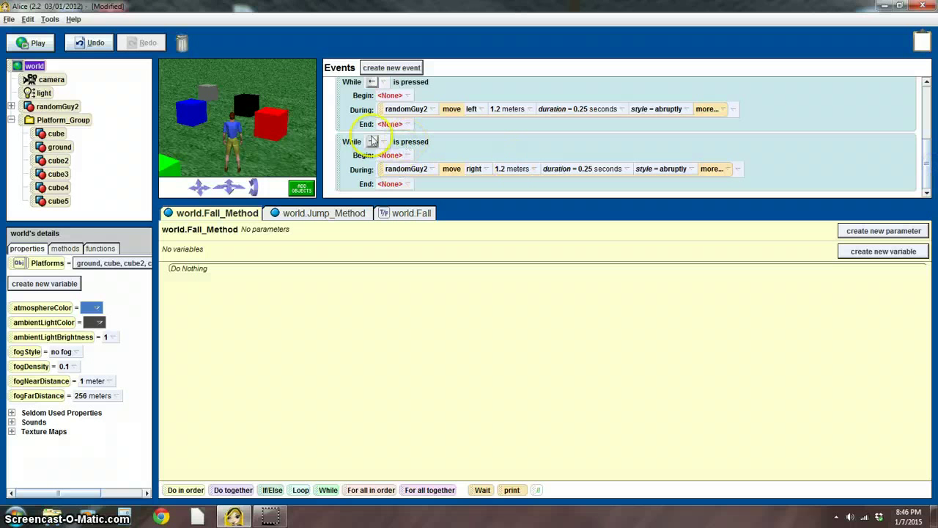
left_click(235, 140)
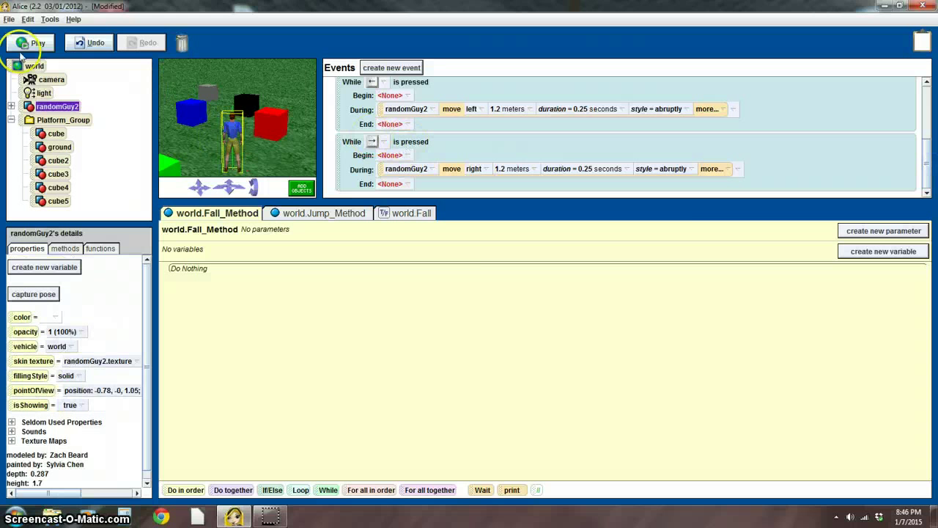
left_click(46, 43)
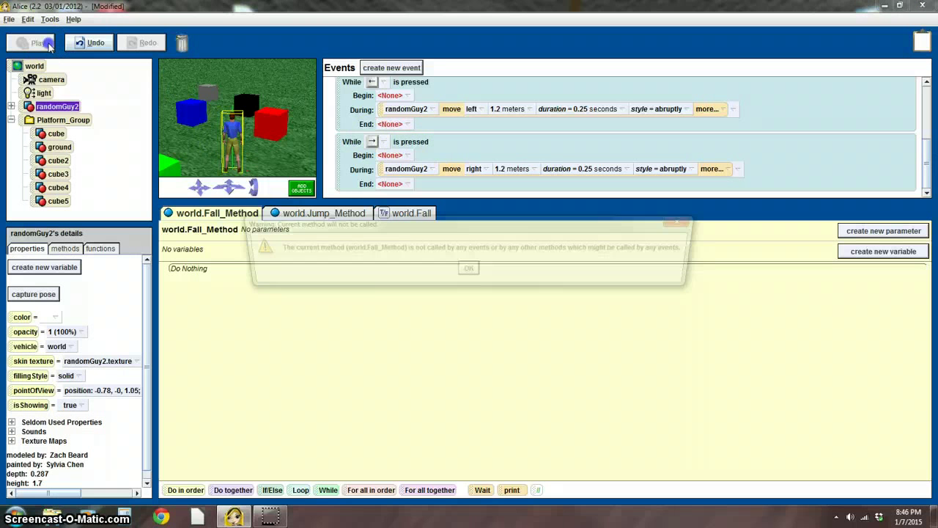
left_click(466, 269)
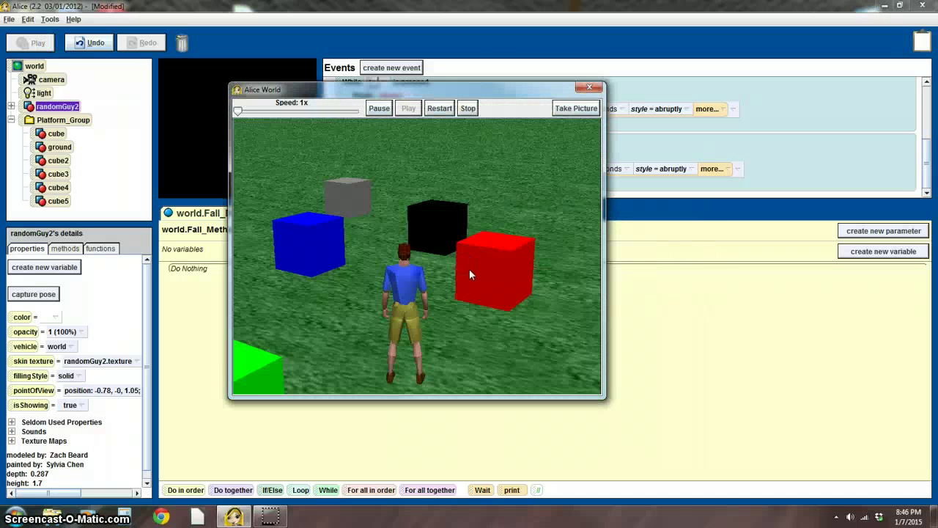
key("Up")
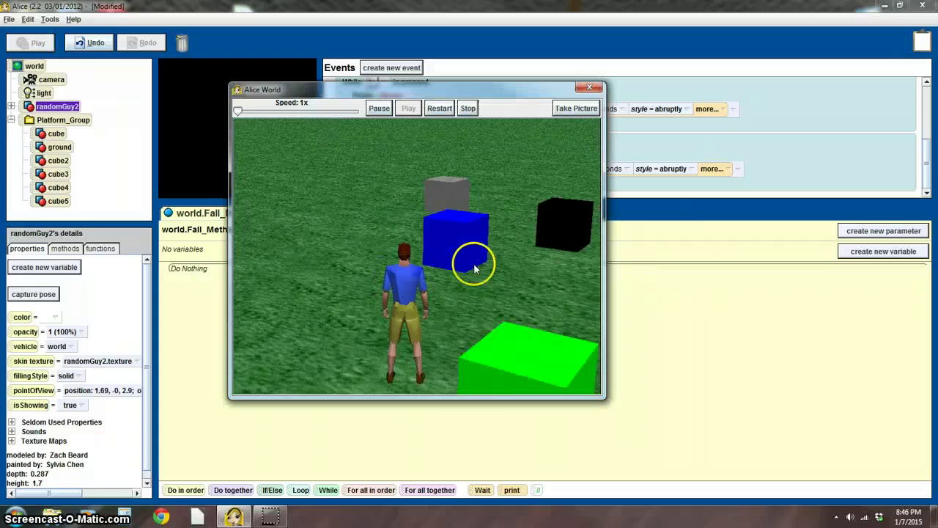
key("Up")
key("Right")
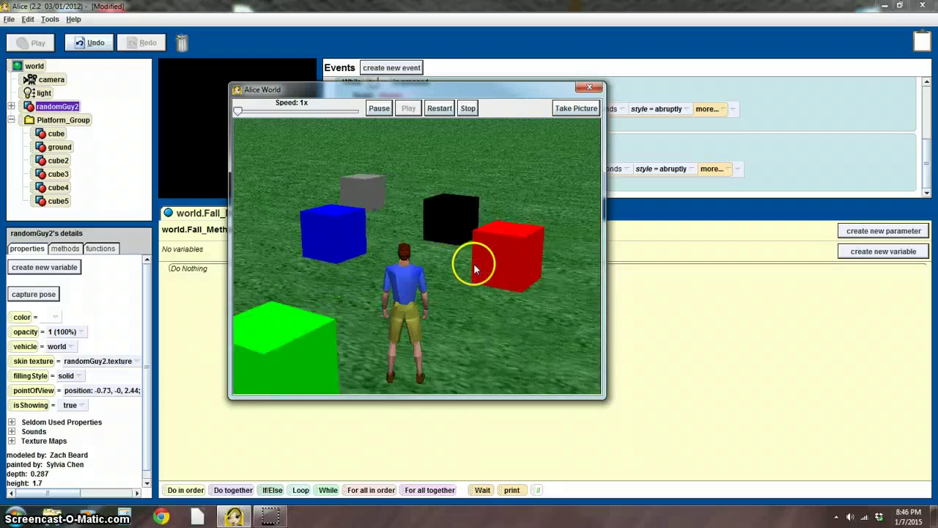
key("Left")
key("Up")
key("Right")
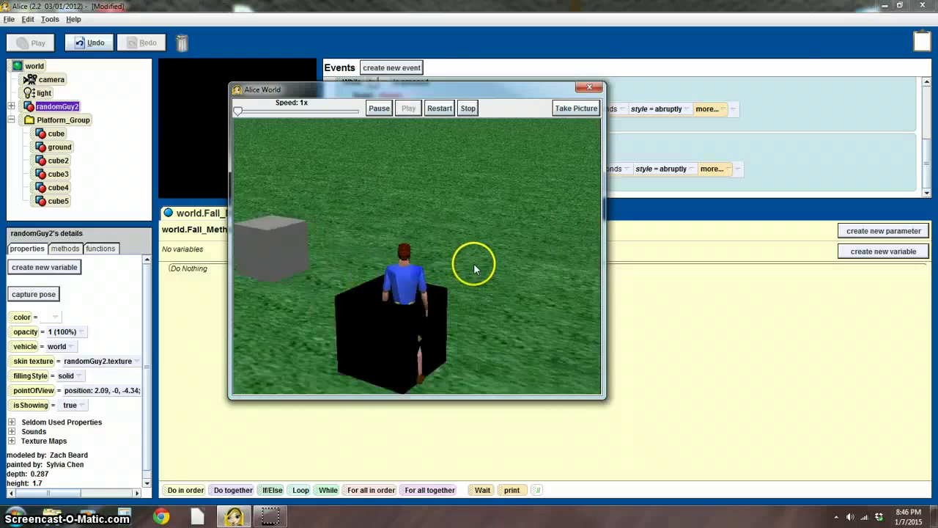
key("Left")
key("Down")
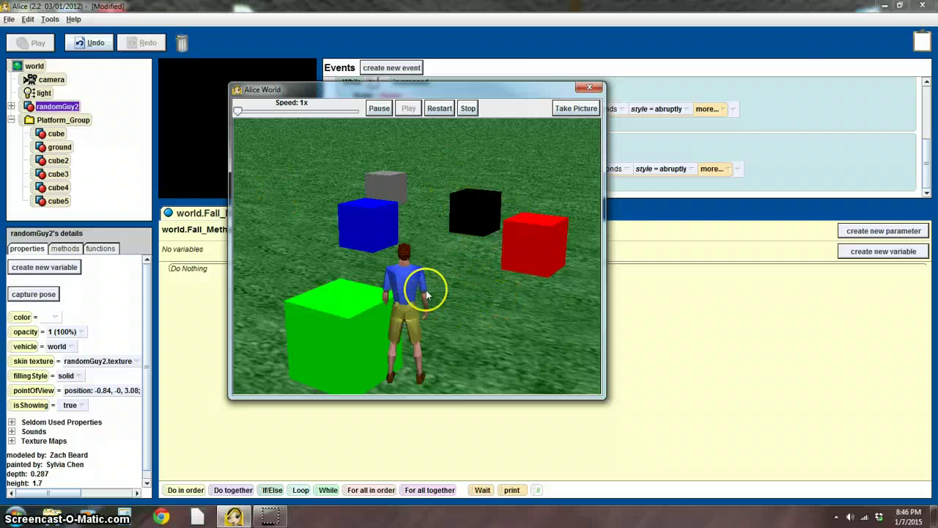
Stop the running world and inspect the red cube, Platform_Group, blue cube and cube2.
left_click(589, 86)
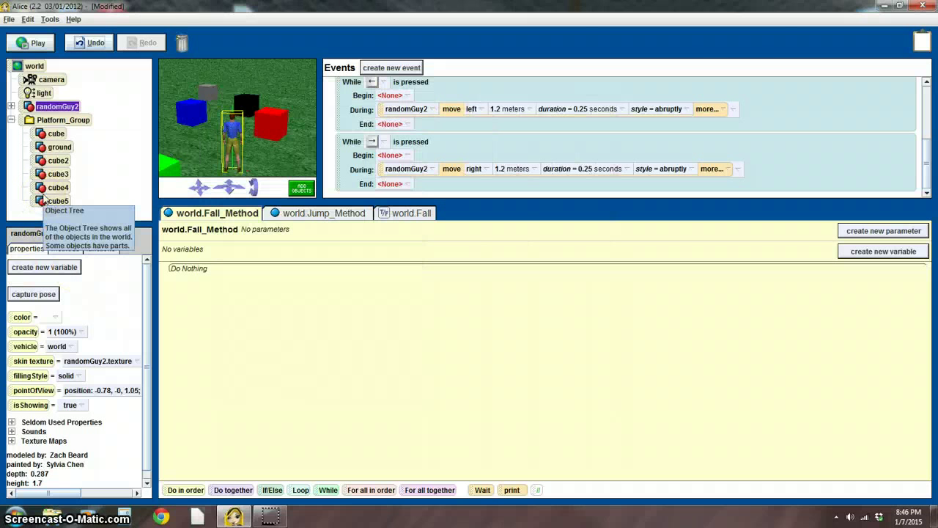
left_click(282, 128)
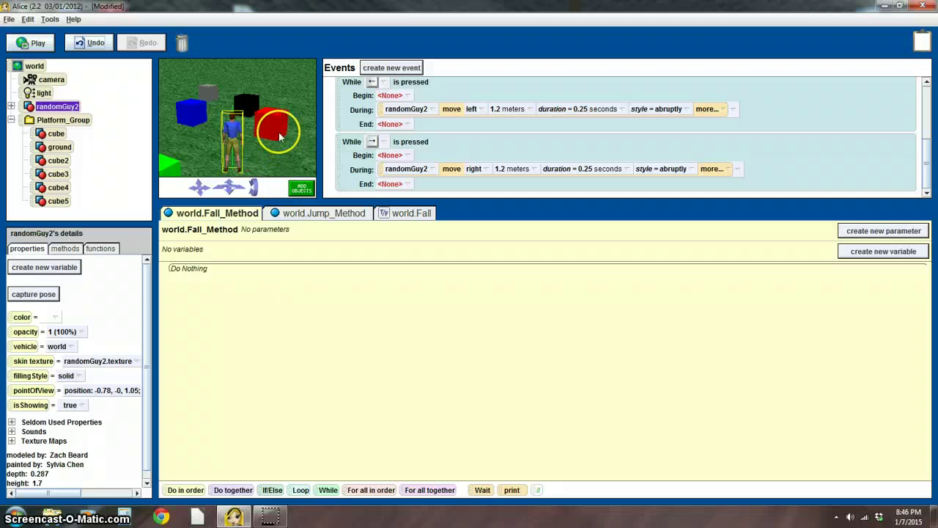
left_click(245, 88)
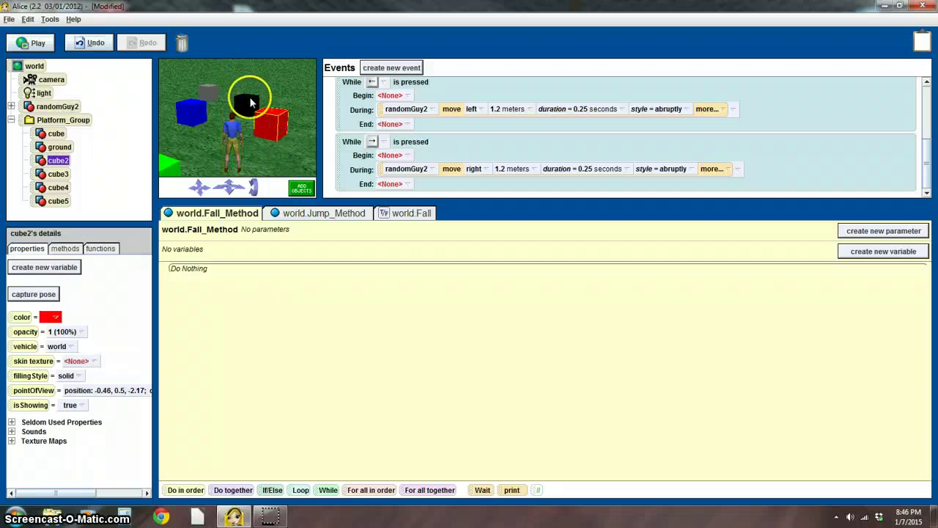
left_click(198, 142)
left_click(235, 141)
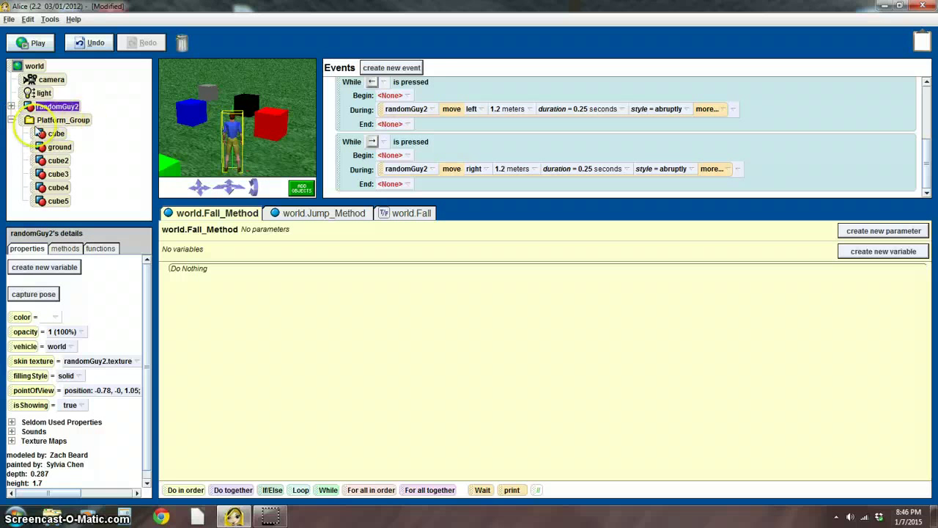
left_click(104, 139)
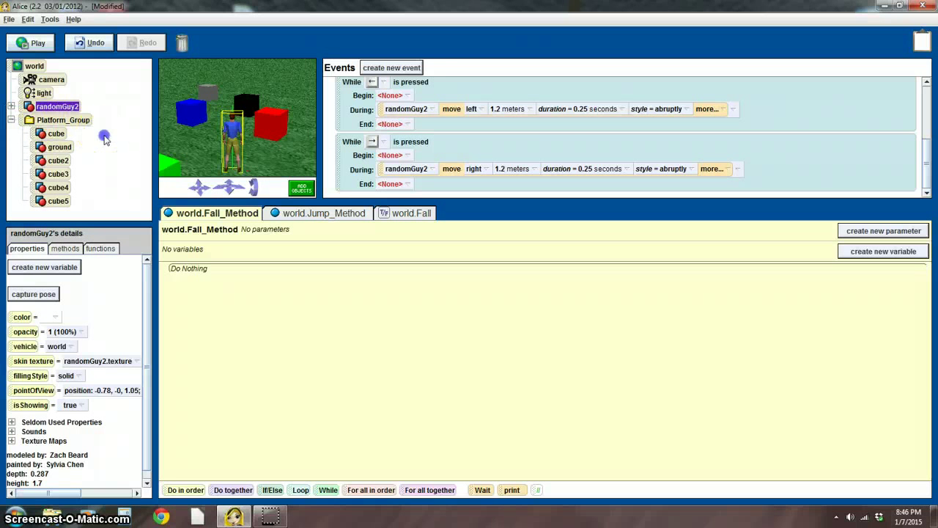
left_click(68, 121)
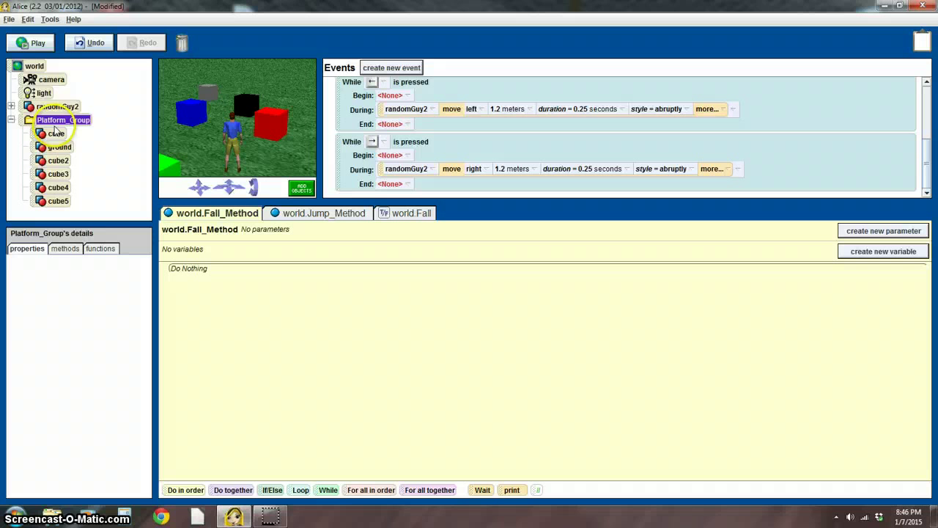
left_click(57, 134)
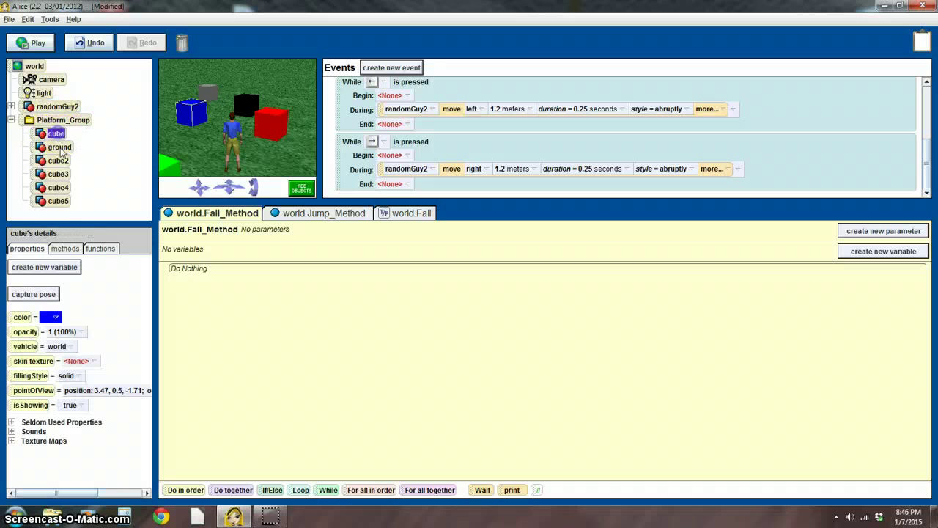
left_click(62, 161)
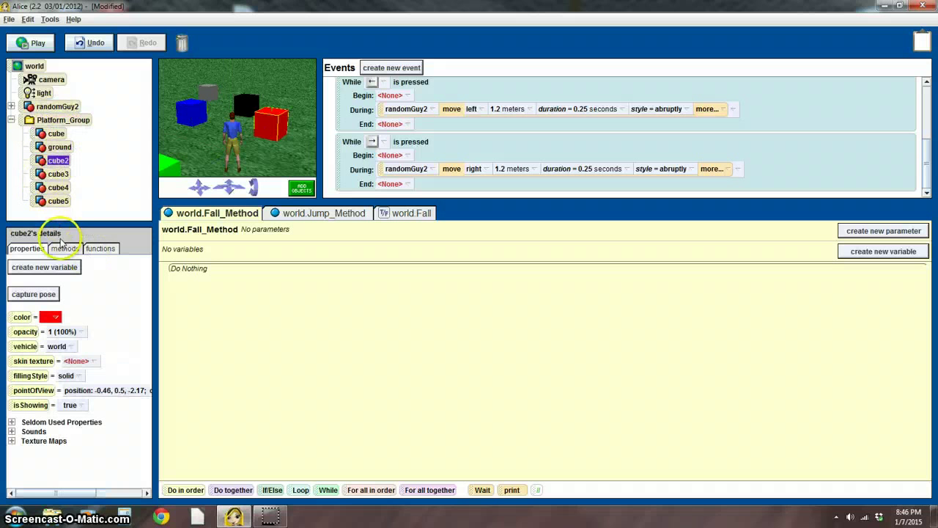
Check the world's Platforms list holds ground and cube through cube5, leaving it unchanged.
left_click(34, 66)
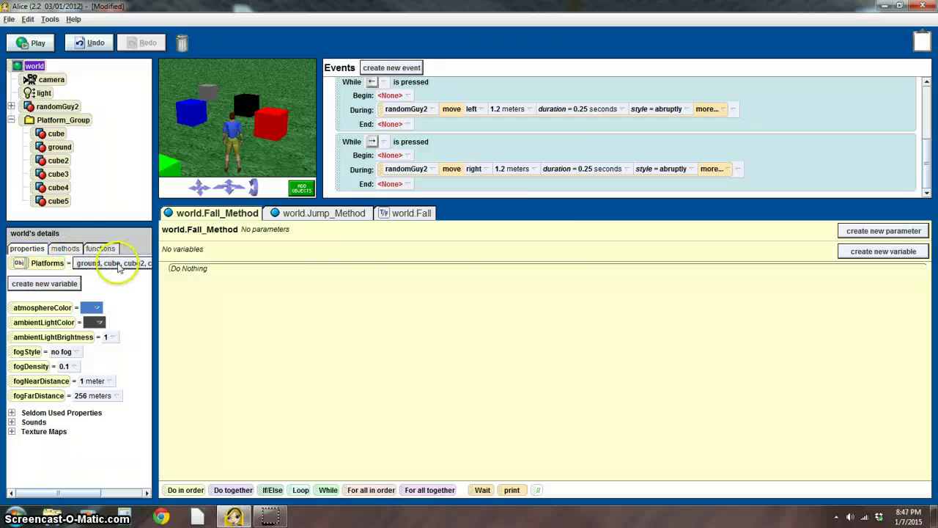
left_click(118, 267)
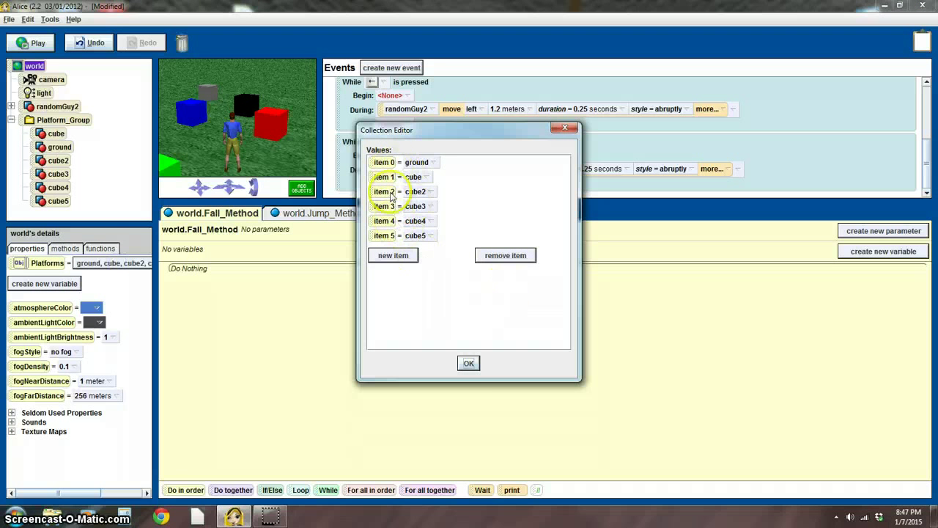
left_click(469, 363)
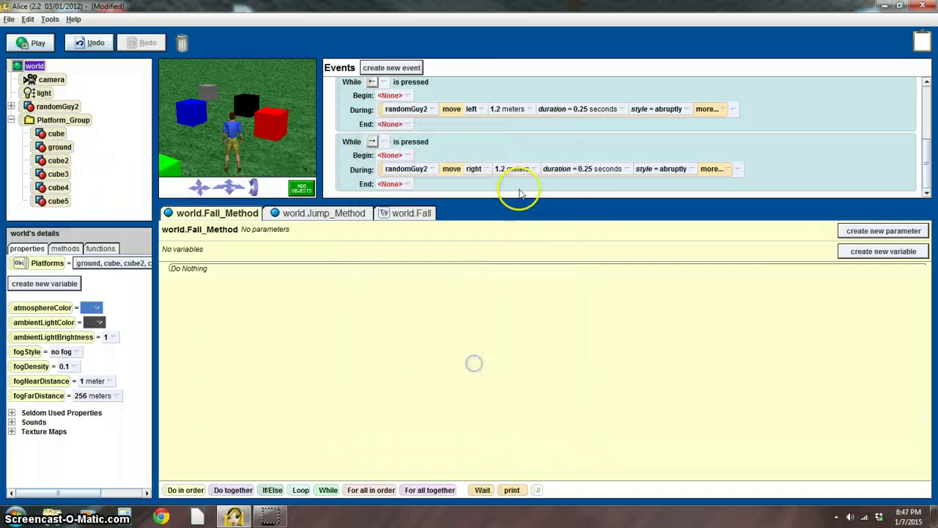
left_click(35, 286)
left_click(419, 249)
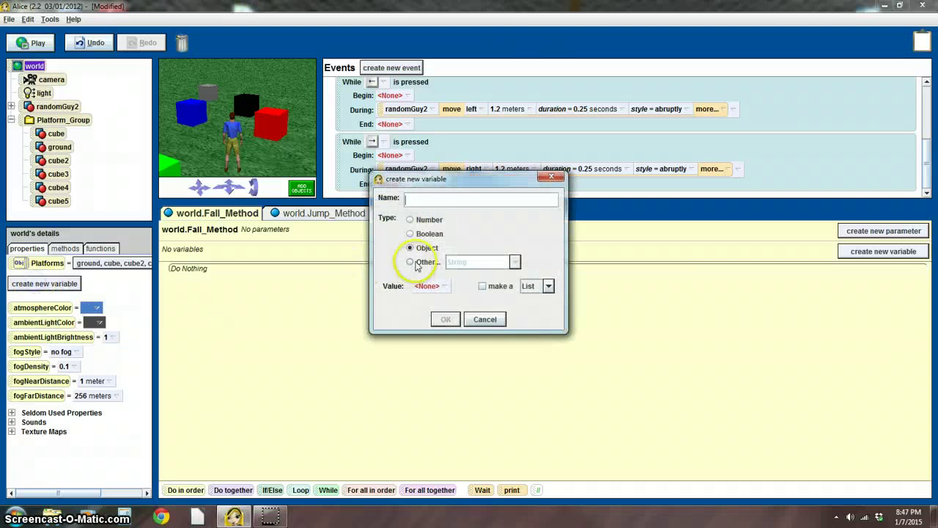
left_click(425, 200)
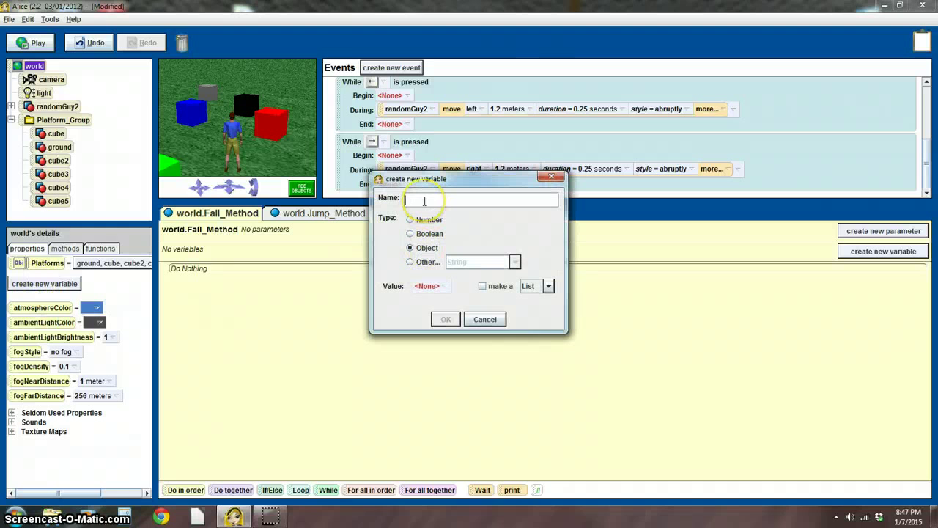
type("foiejfosi")
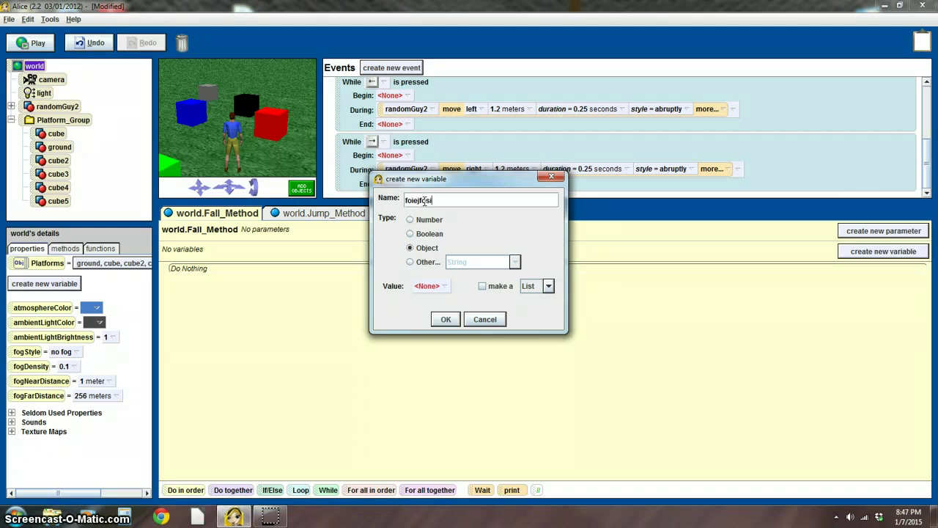
left_click(481, 286)
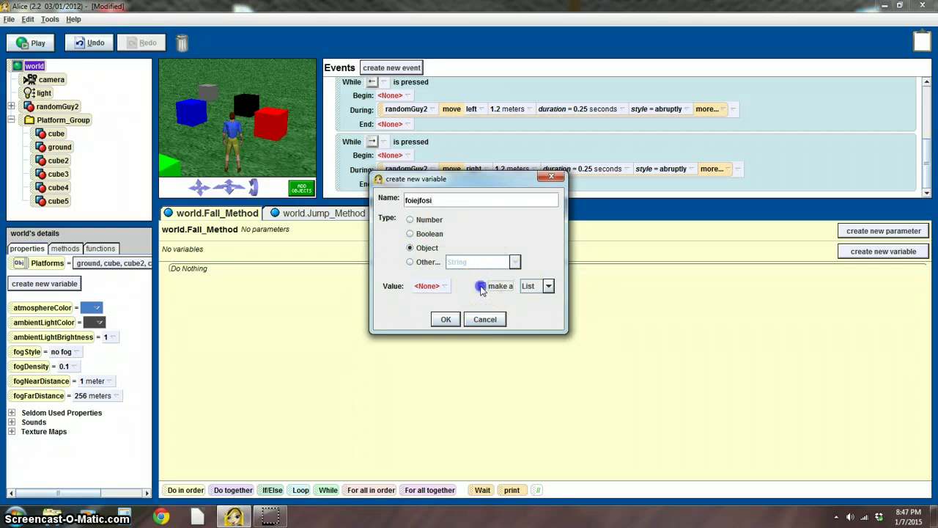
left_click(429, 312)
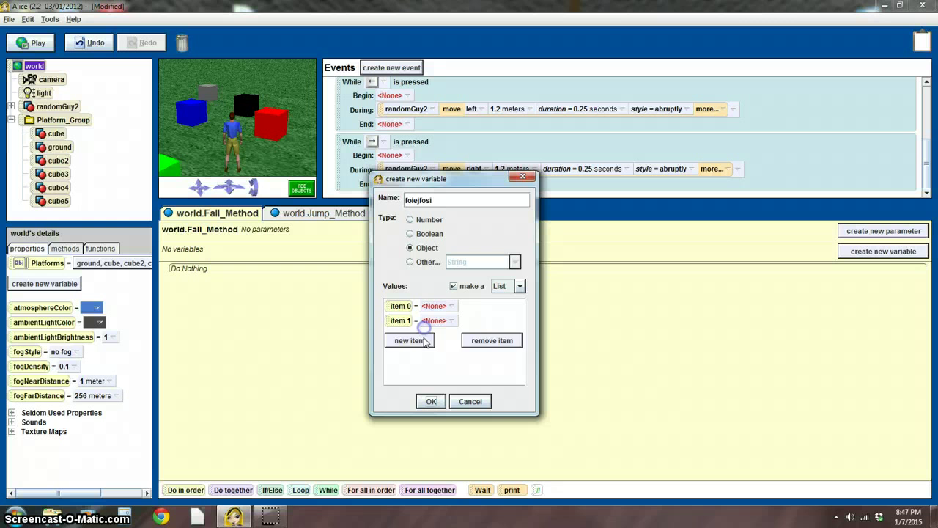
left_click(426, 342)
left_click(452, 307)
mouse_move(456, 372)
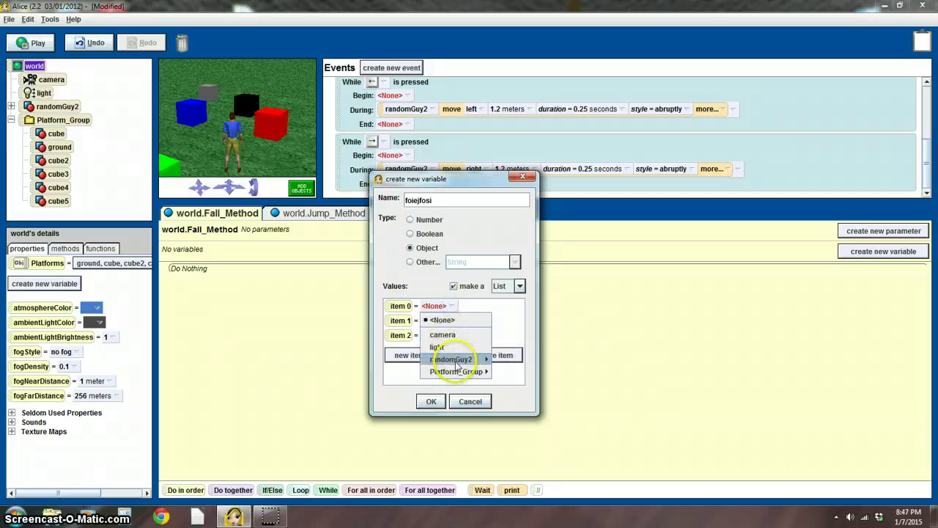
left_click(502, 387)
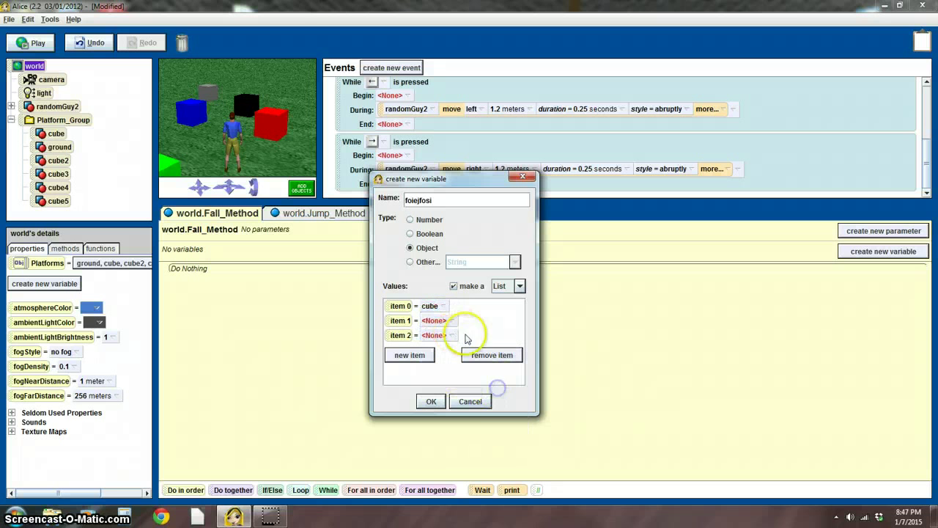
left_click(470, 400)
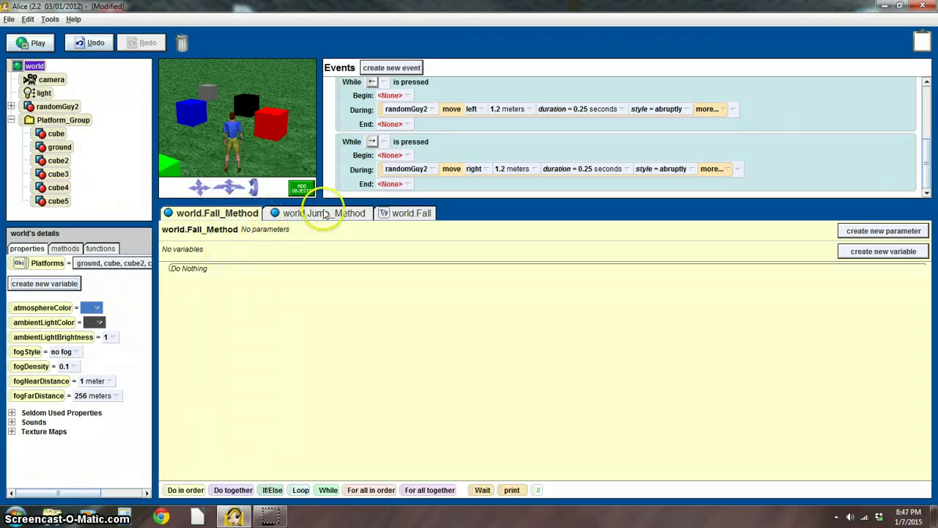
Return to world.Fall_Method and dismiss the 'You have not saved' reminder without saving.
left_click(386, 213)
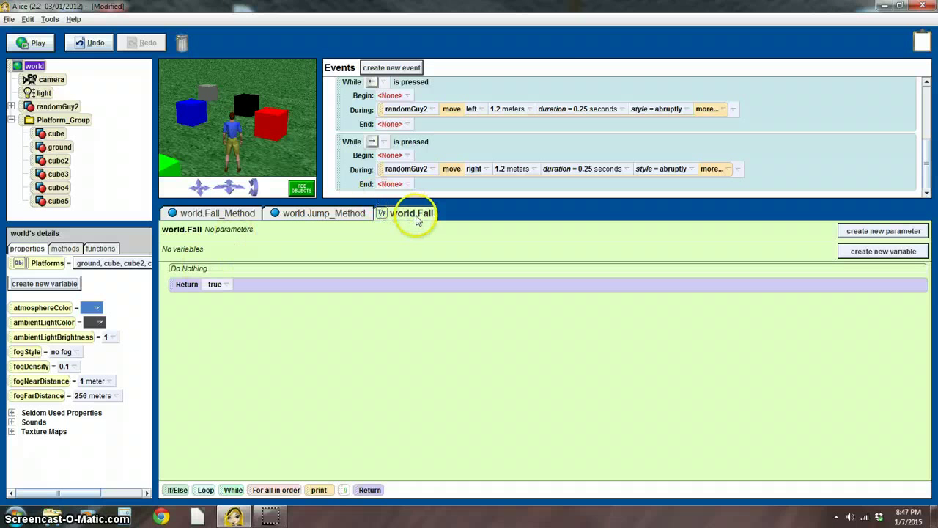
left_click(235, 214)
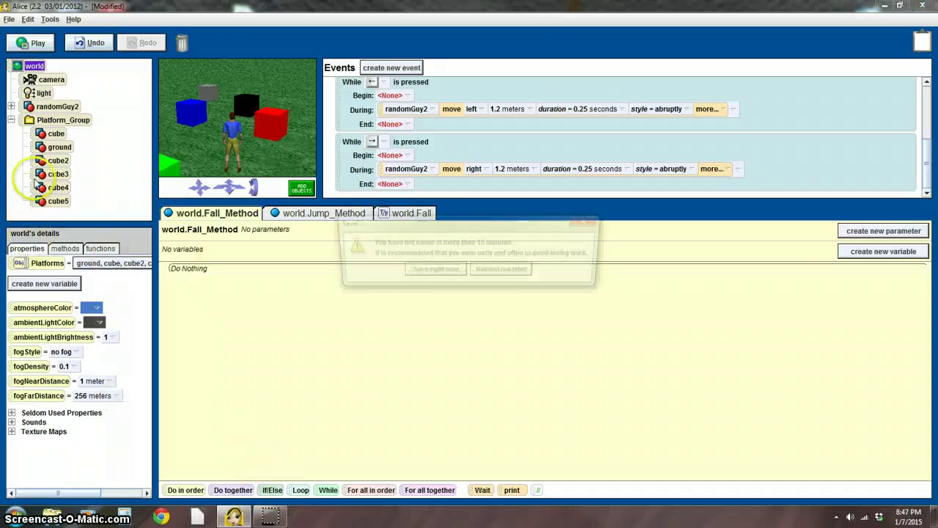
left_click(591, 219)
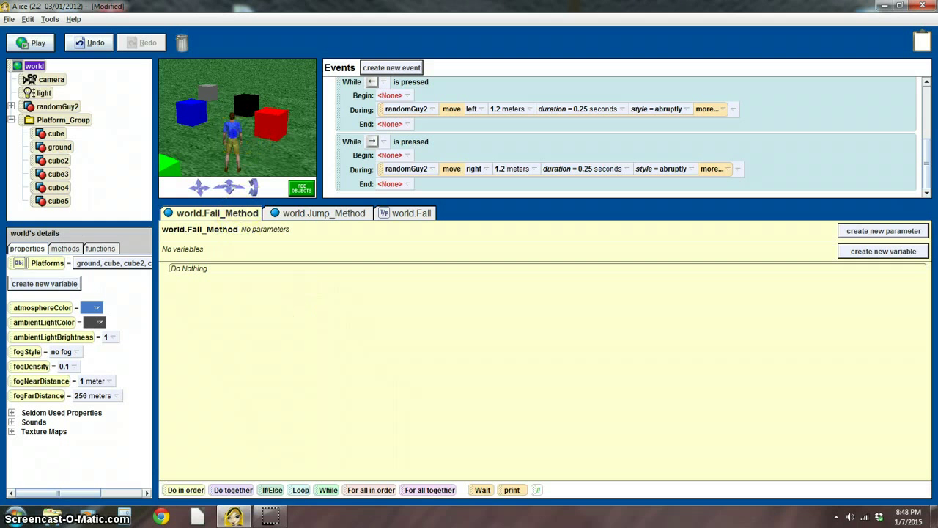
Add 'randomGuy2 move down 5 meters, style abruptly' to Fall_Method.
left_click(234, 141)
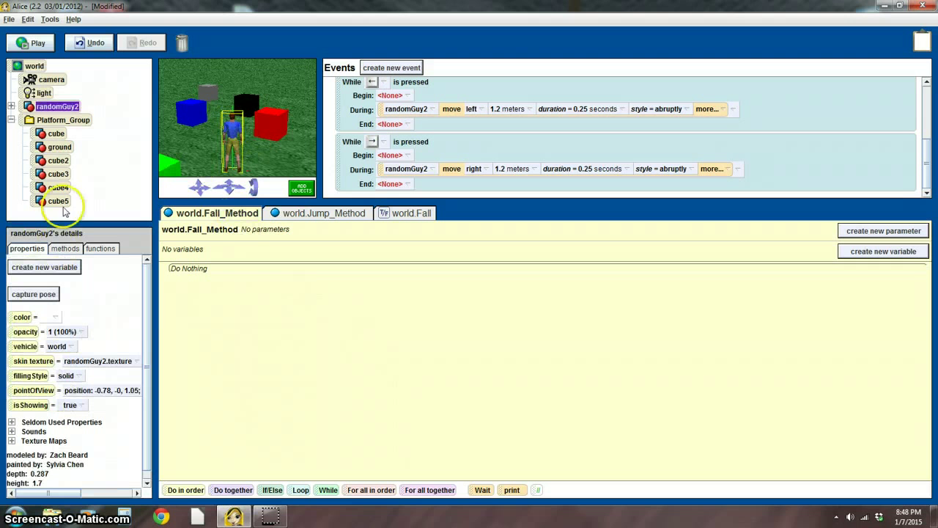
left_click(66, 251)
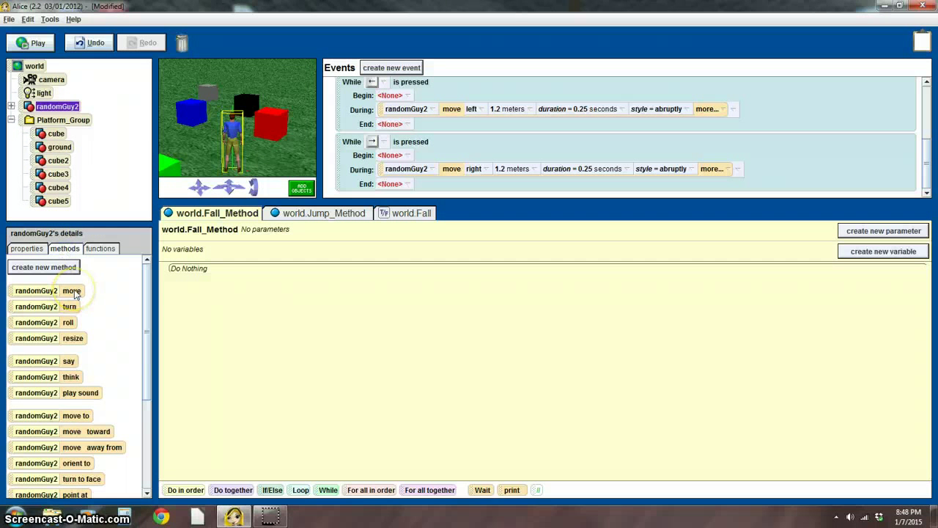
left_click_drag(72, 291, 192, 275)
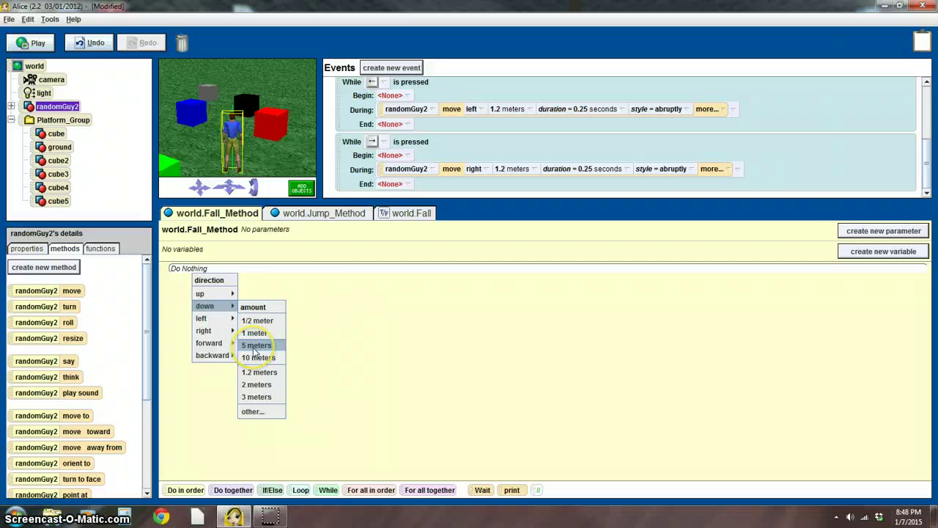
left_click(252, 346)
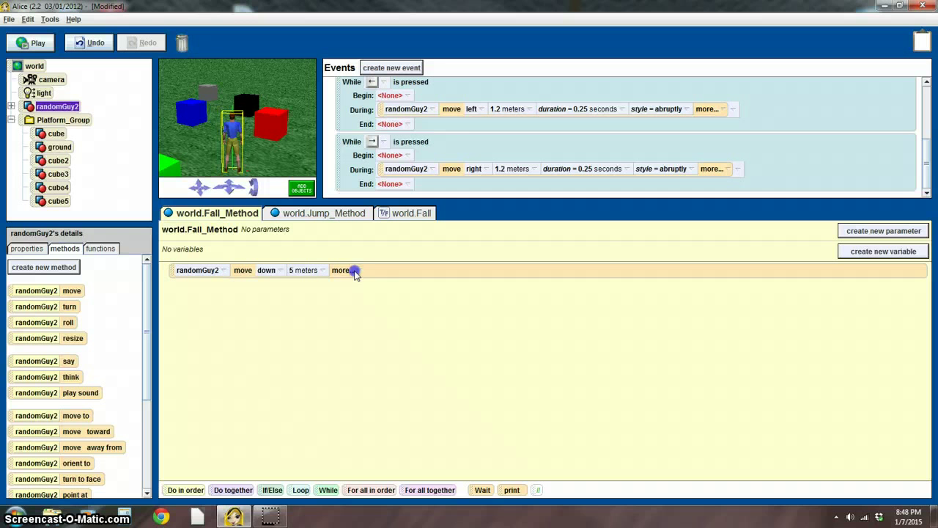
left_click(346, 270)
left_click(436, 346)
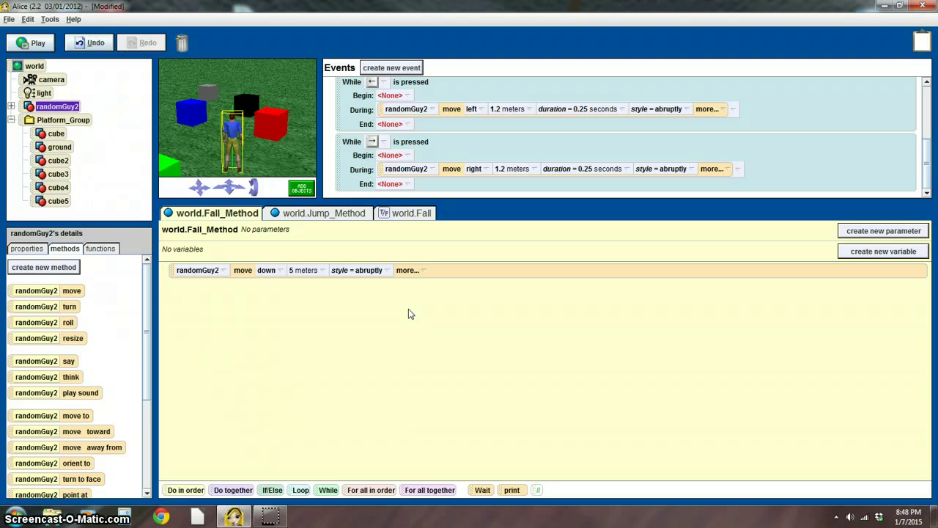
Add 'randomGuy2 move up 5 meters, duration 0.25 seconds, style abruptly' to Jump_Method.
left_click(314, 213)
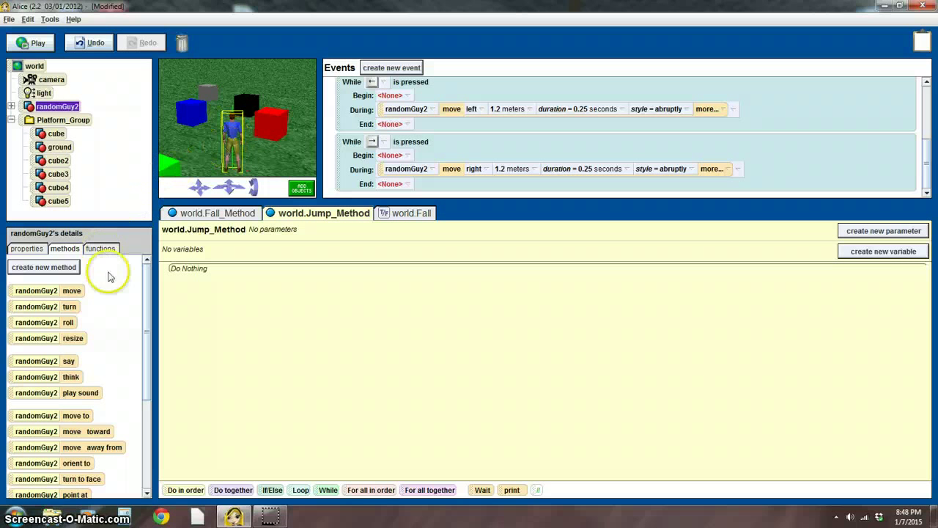
left_click_drag(73, 291, 210, 285)
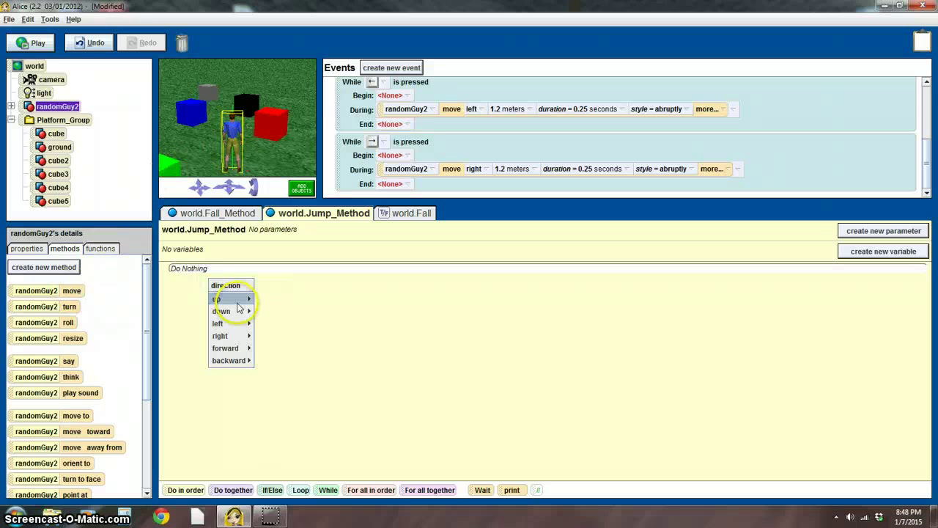
mouse_move(228, 299)
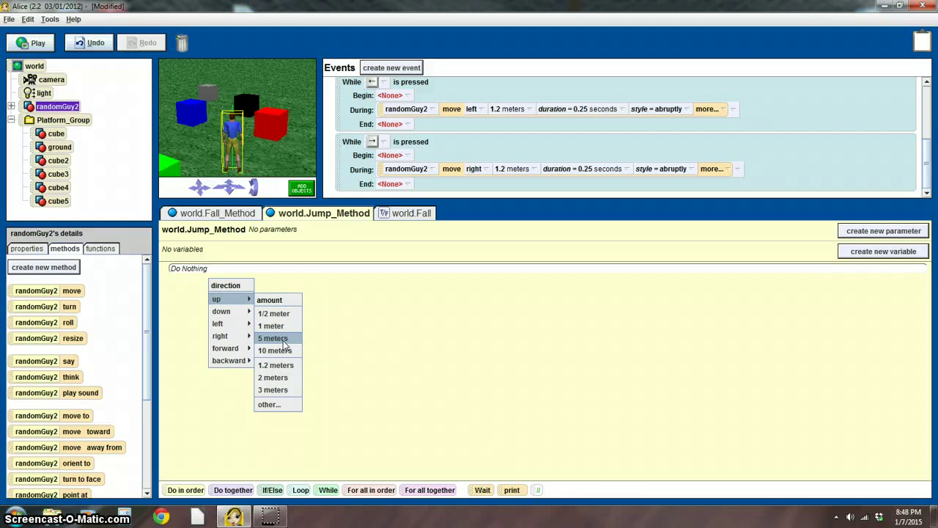
left_click(285, 343)
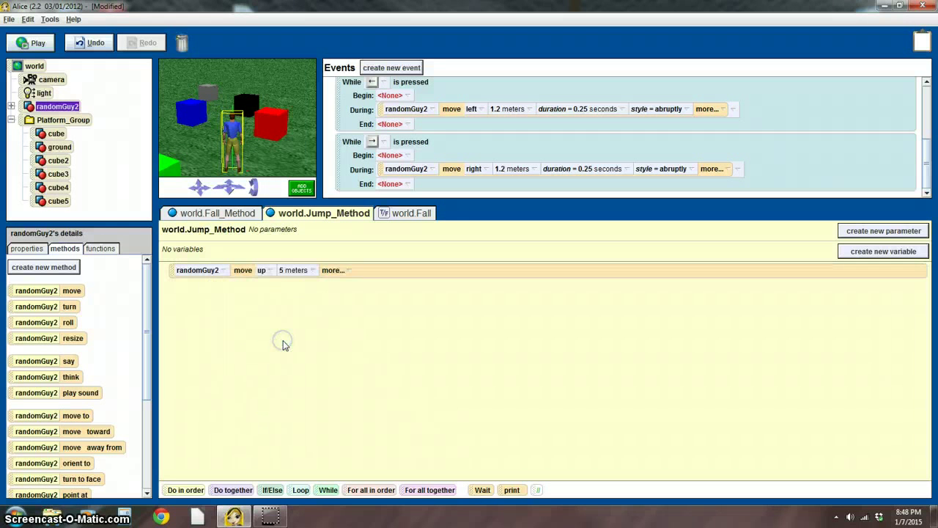
left_click(338, 270)
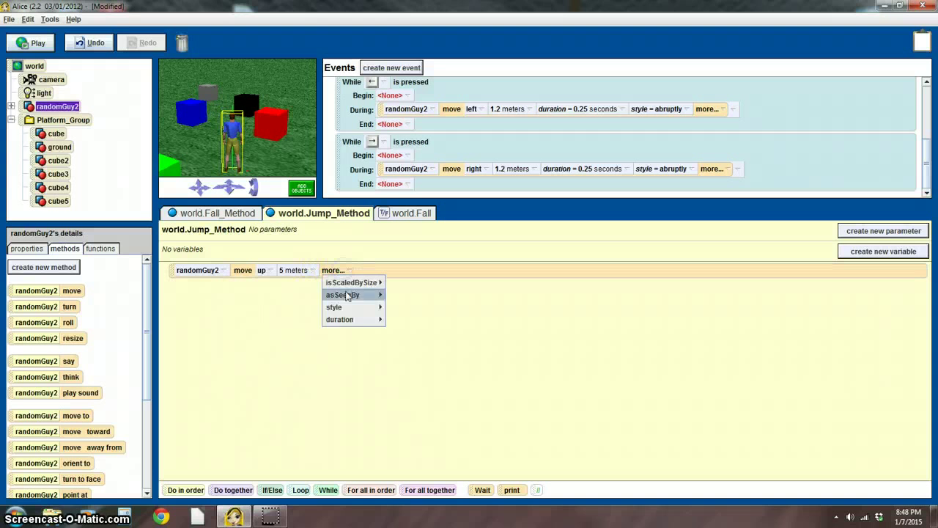
mouse_move(340, 320)
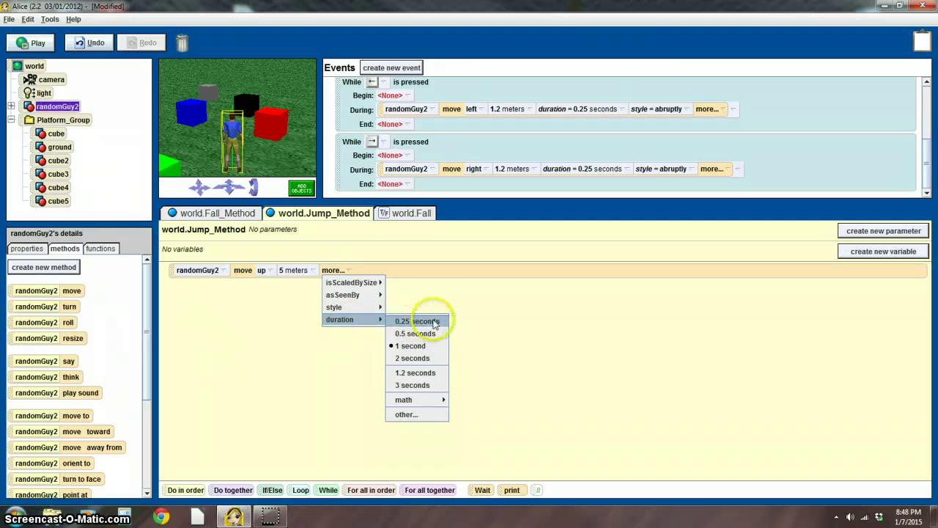
left_click(431, 321)
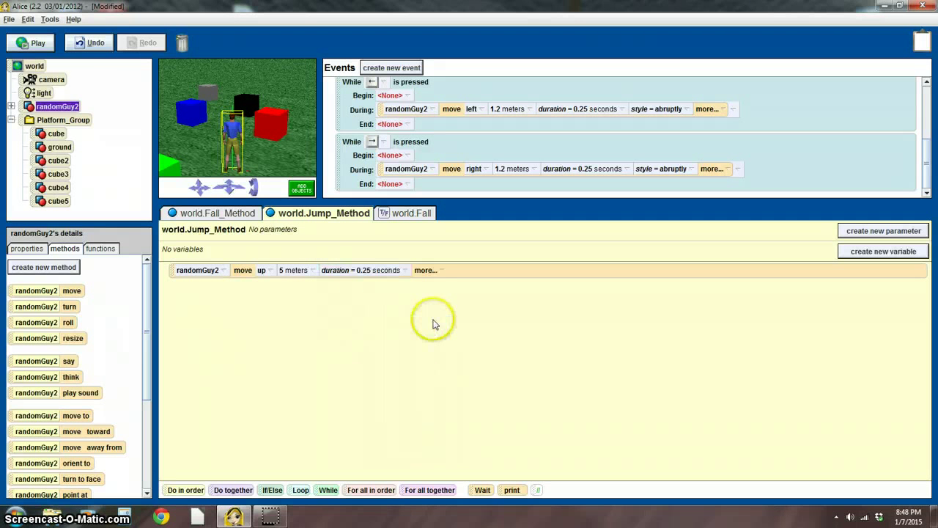
left_click(425, 270)
mouse_move(469, 307)
left_click(501, 345)
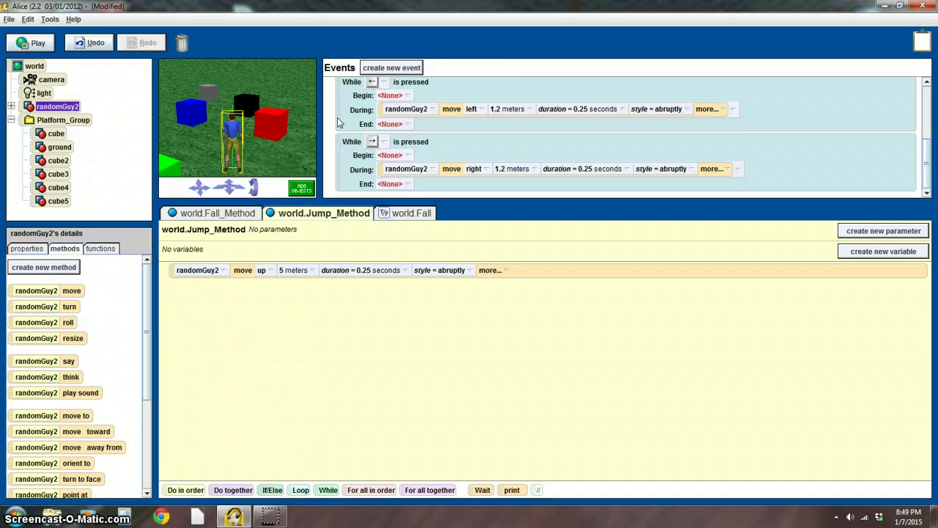
Create a 'While Space is pressed' event that calls world.Jump_Method in its Begin slot.
left_click(400, 70)
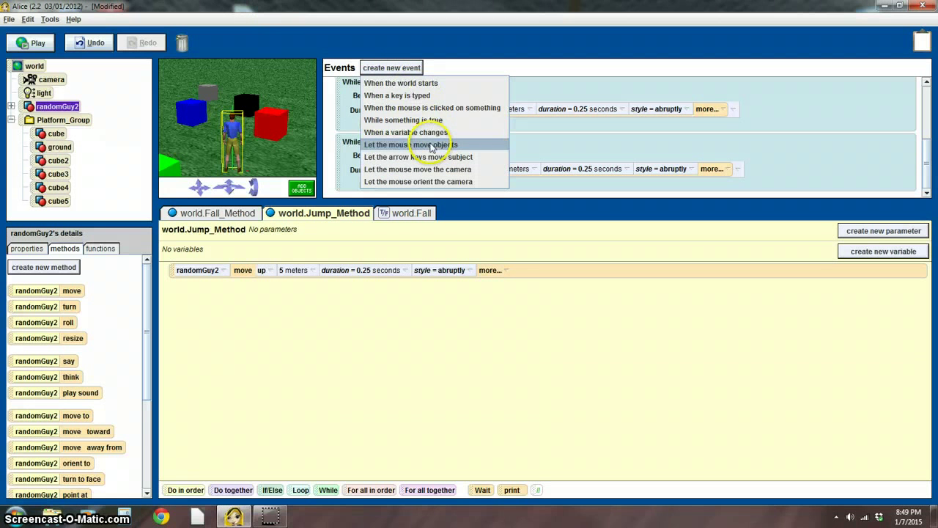
left_click(410, 98)
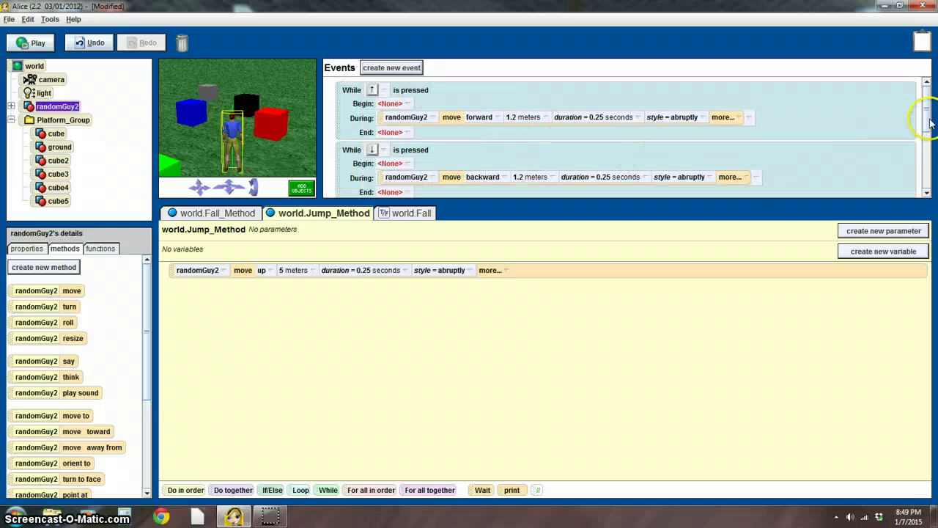
left_click(925, 156)
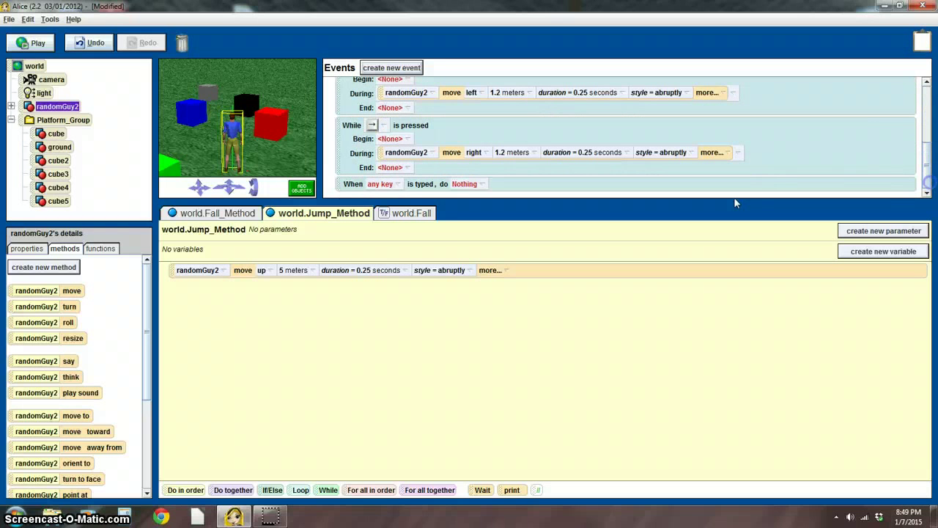
right_click(431, 184)
mouse_move(450, 201)
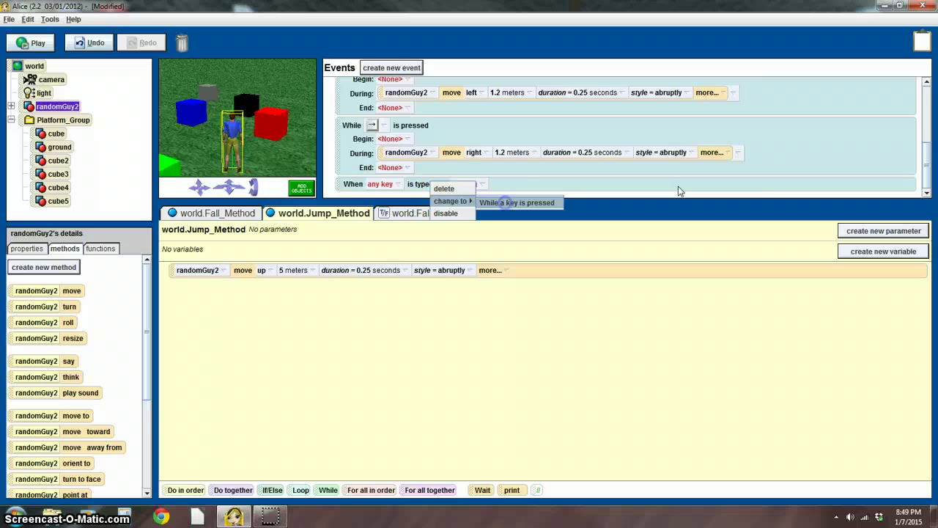
left_click(924, 146)
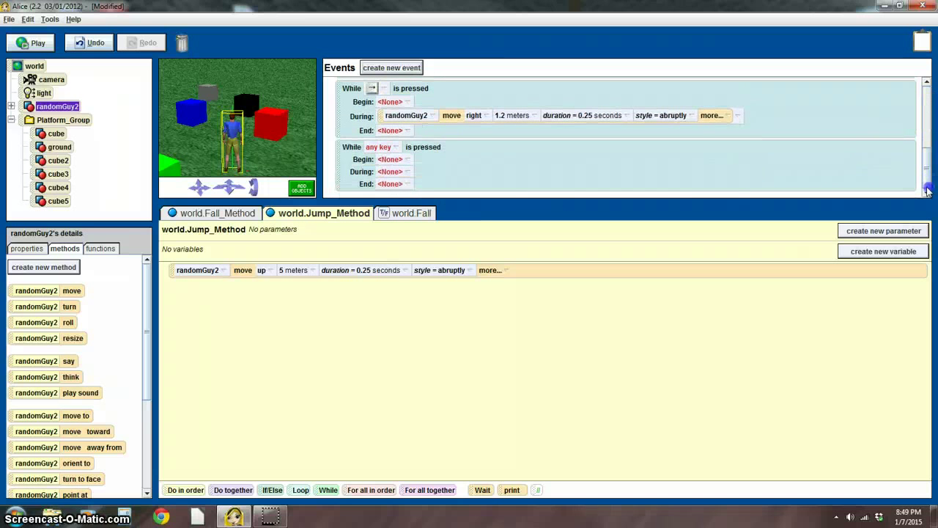
left_click(383, 147)
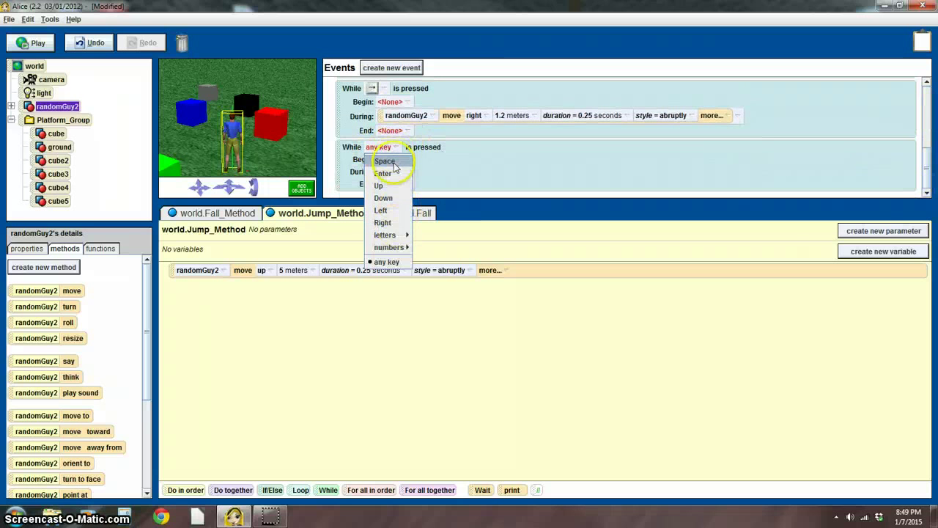
left_click(385, 161)
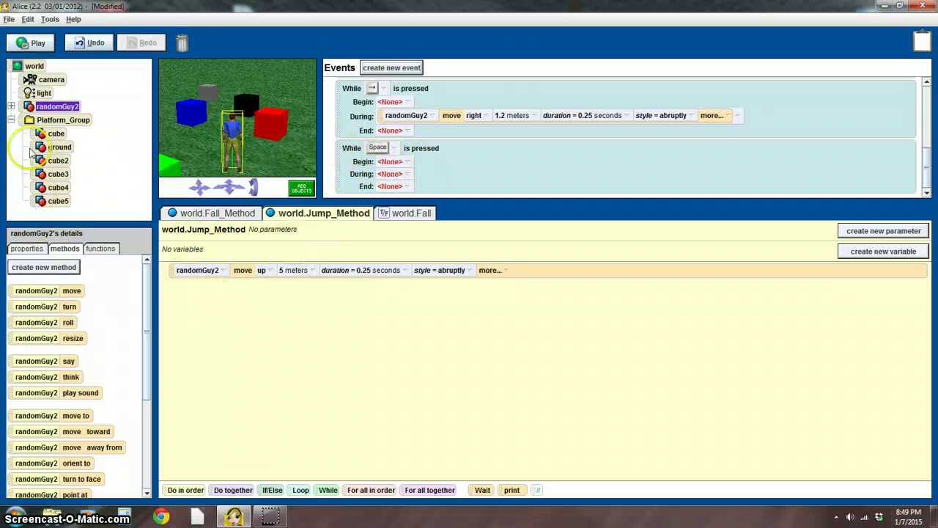
left_click(32, 65)
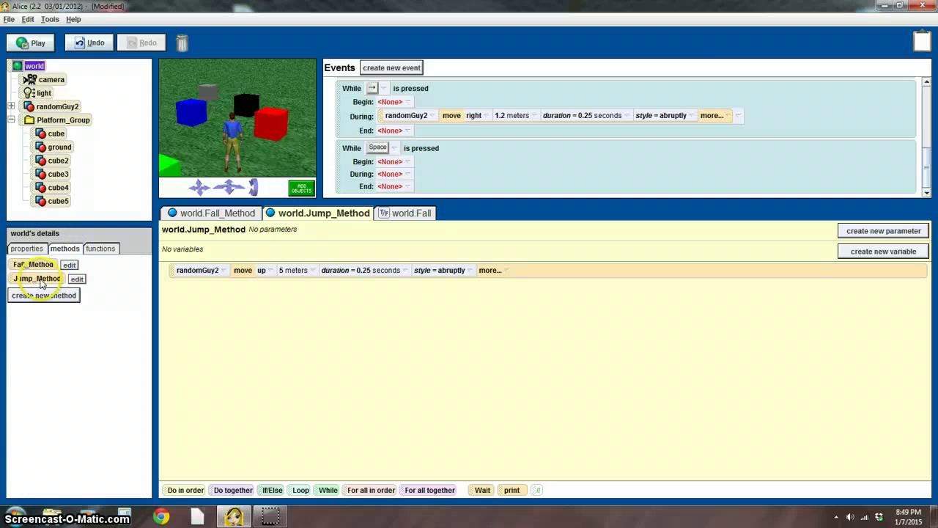
left_click_drag(35, 278, 383, 167)
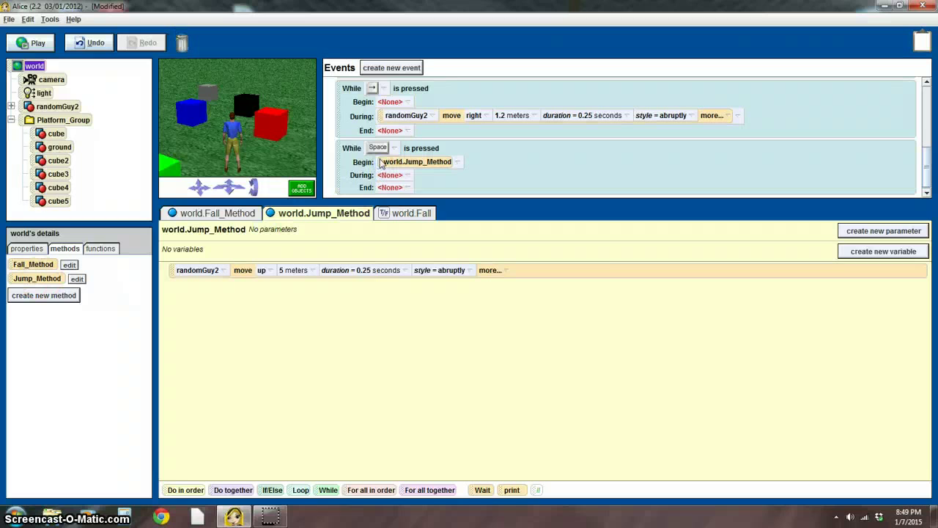
left_click(33, 42)
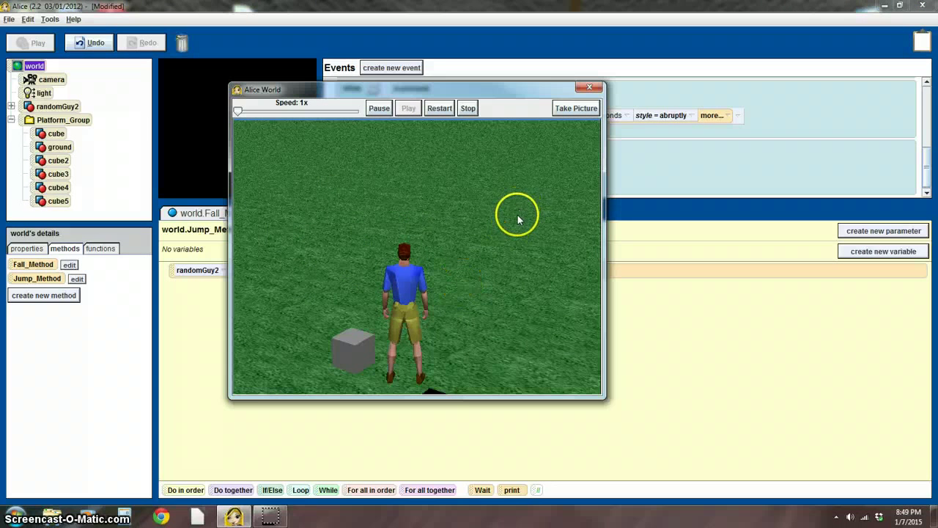
left_click(589, 89)
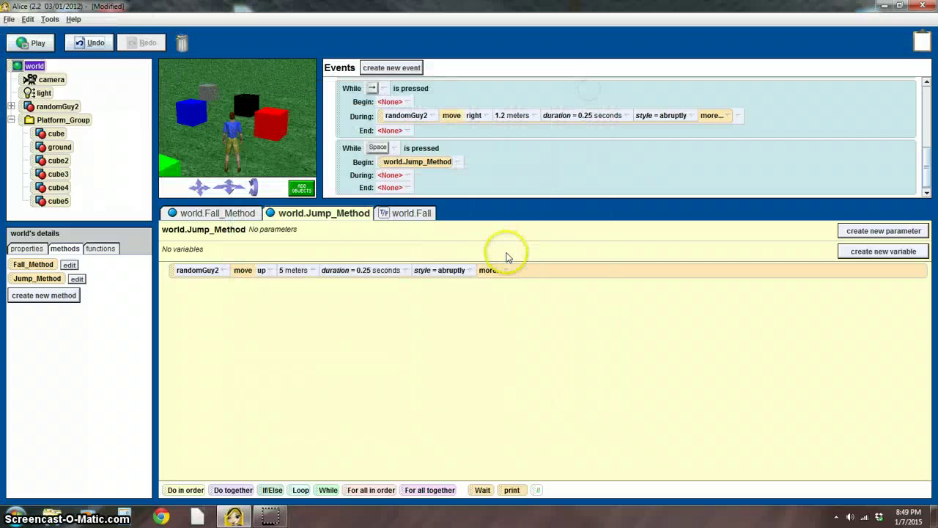
left_click(451, 162)
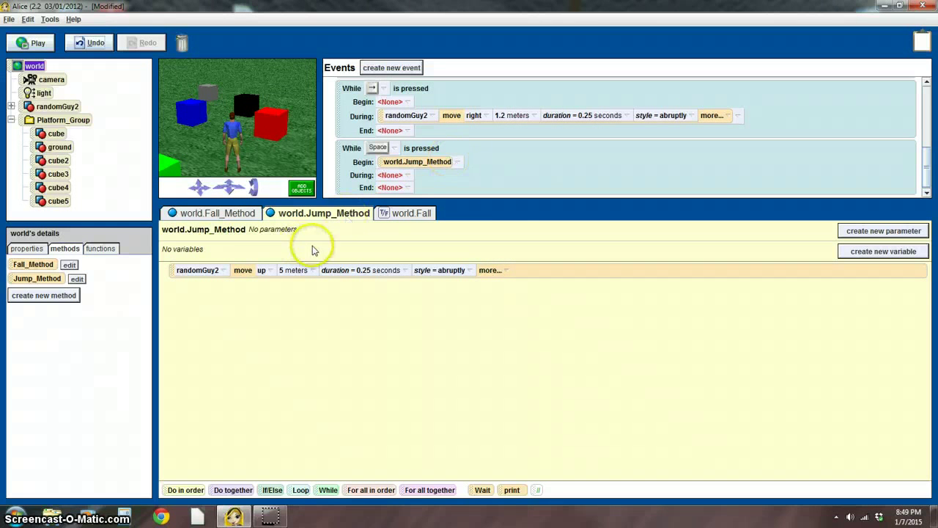
Delete the existing Fall function from the world's functions.
left_click(405, 213)
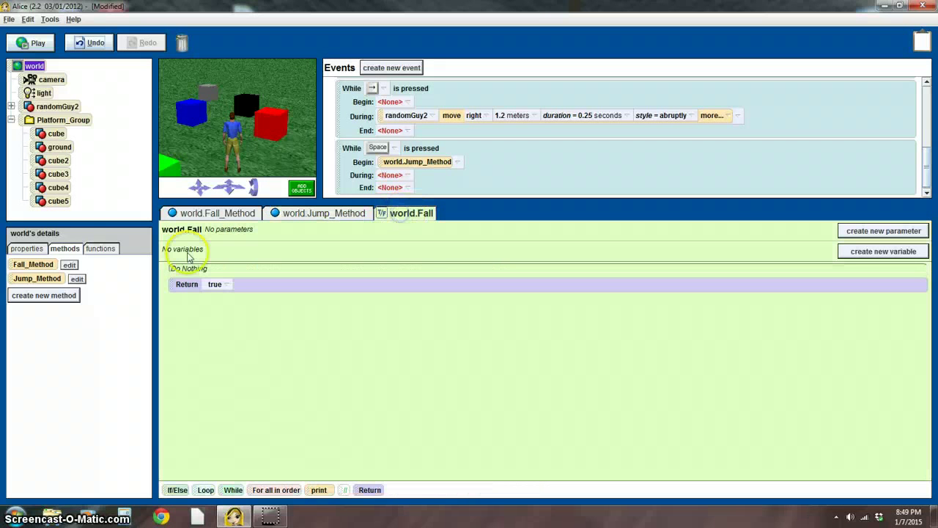
left_click(100, 249)
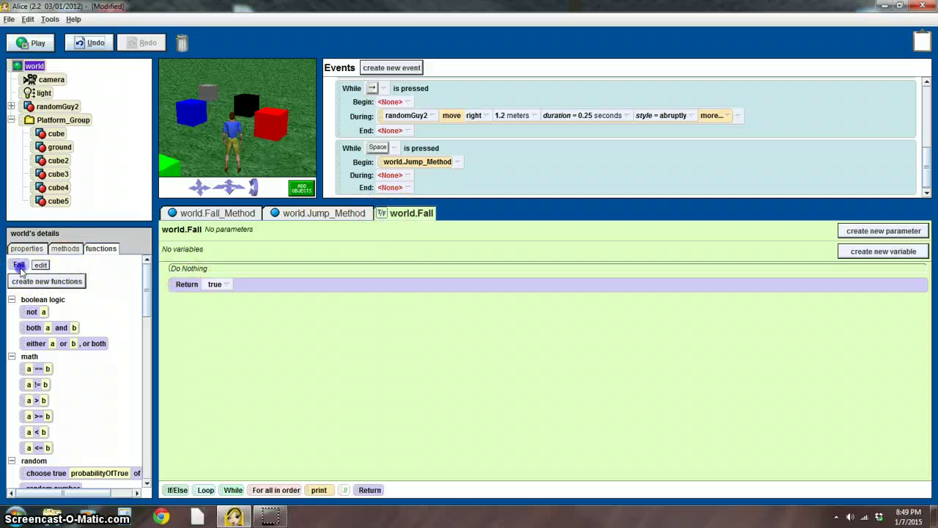
left_click_drag(18, 265, 178, 43)
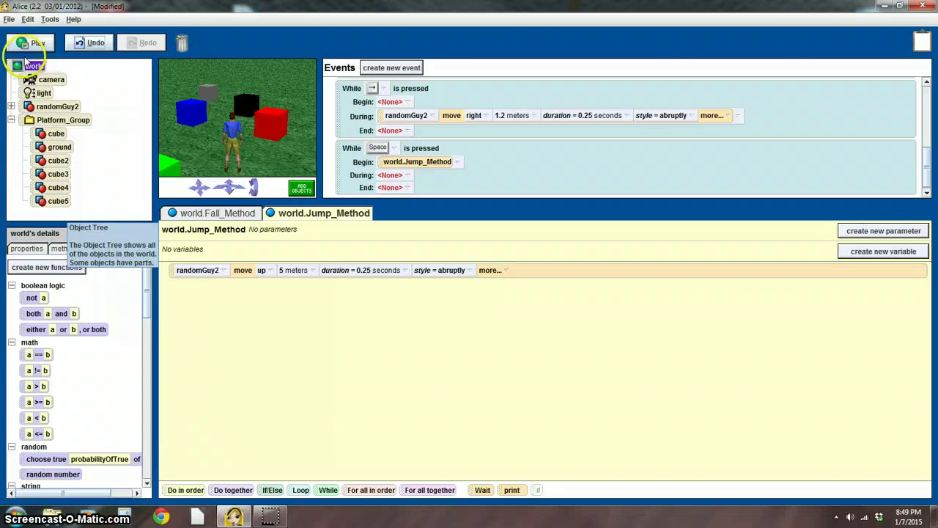
Create a new Boolean world function named Fall.
left_click(73, 267)
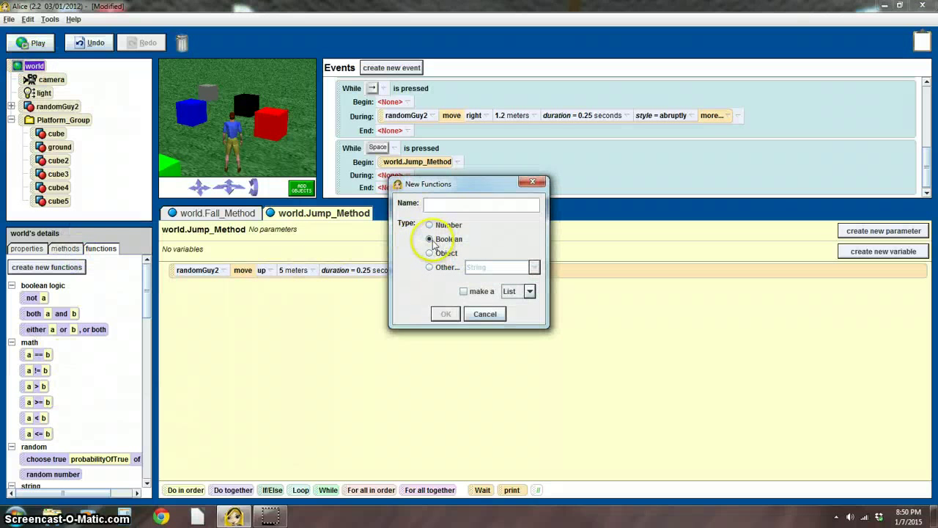
left_click(439, 205)
type("Fall")
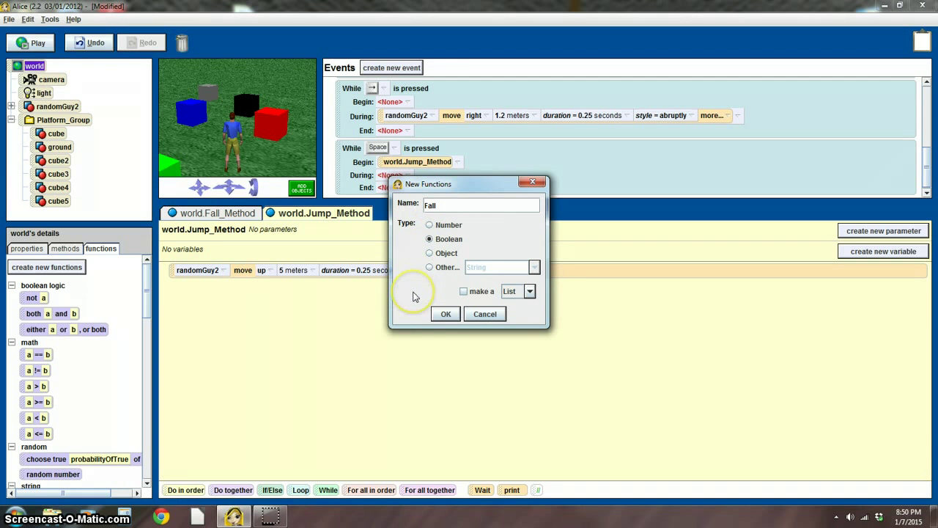
left_click(444, 314)
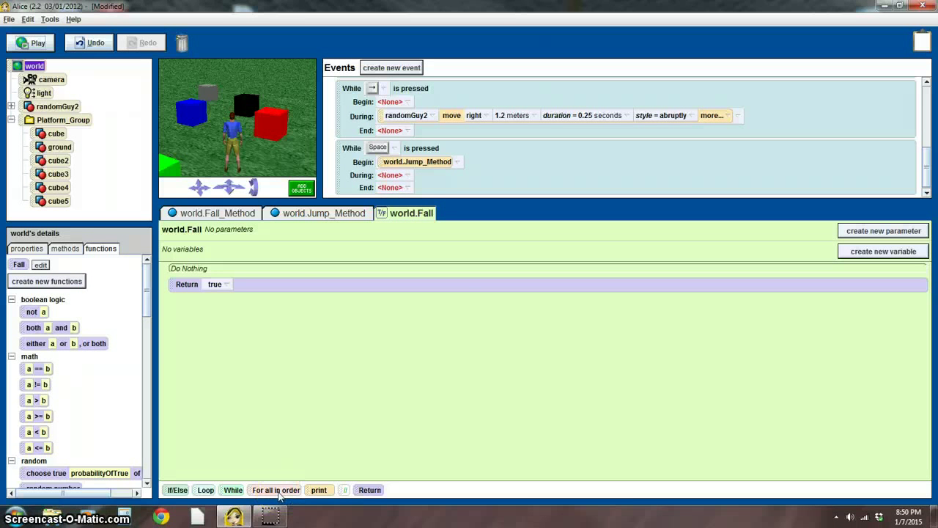
Fill Fall with a For all in order loop over world.Platforms containing an If/Else set to true.
left_click_drag(228, 316, 202, 273)
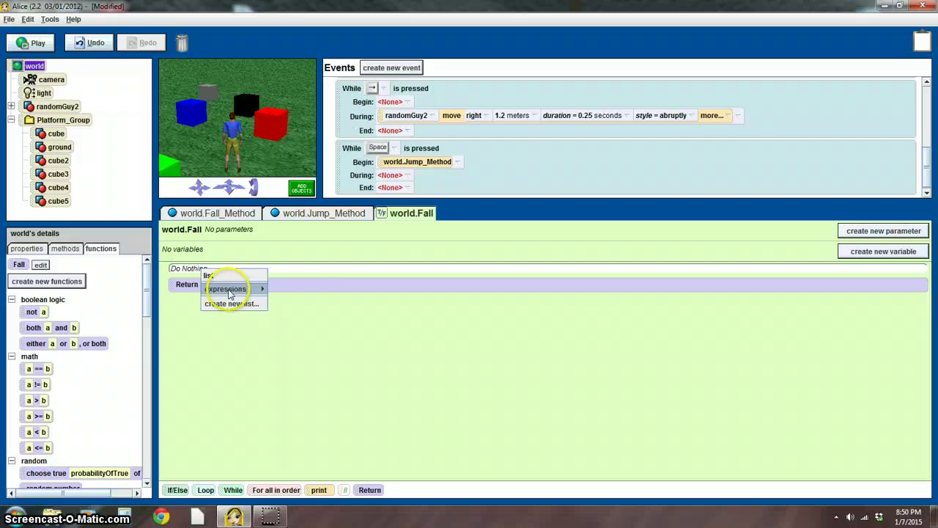
left_click(293, 291)
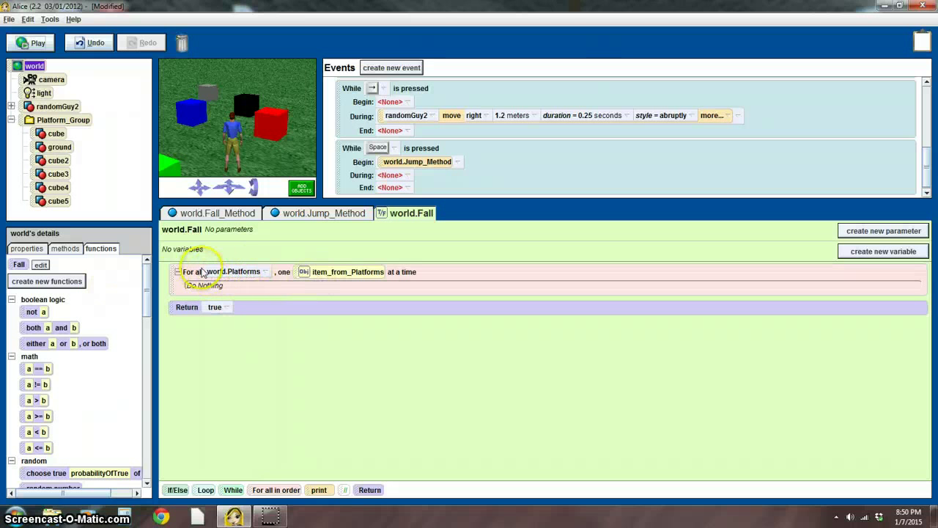
left_click_drag(178, 490, 204, 288)
left_click(222, 307)
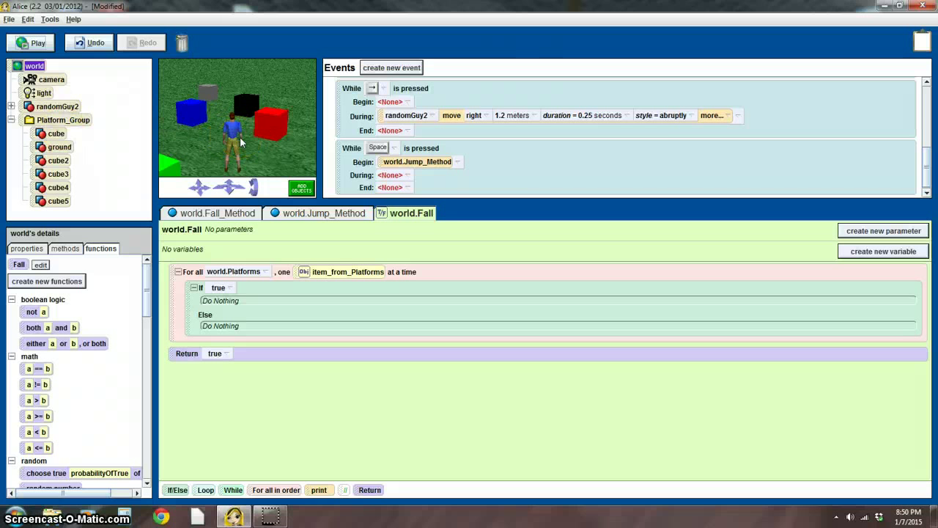
left_click(62, 106)
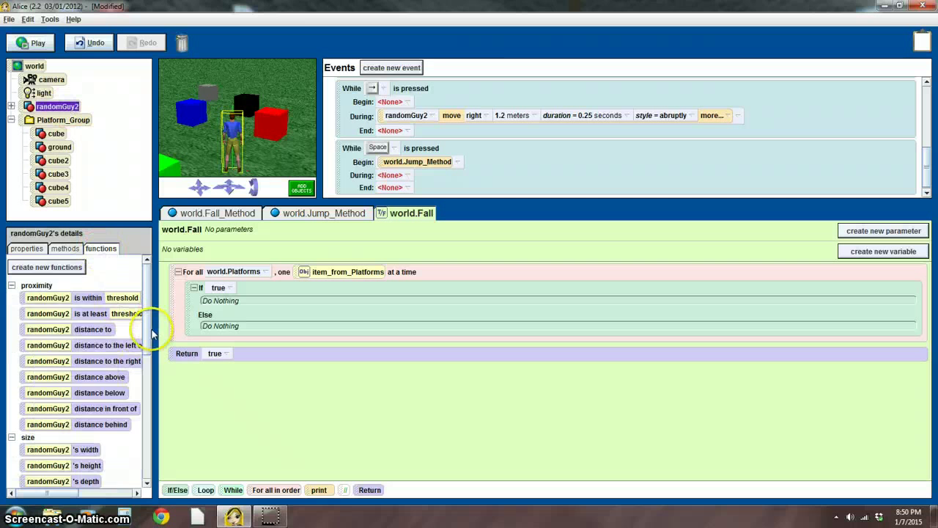
Set the If to 'randomGuy2 is to the left of item_from_Platforms' and nest three copies in the Else branches.
left_click_drag(153, 334, 143, 422)
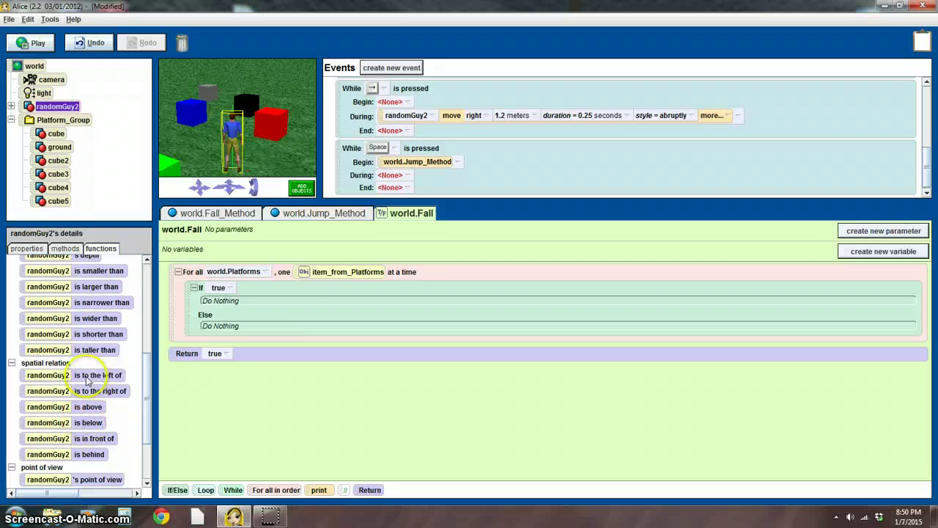
left_click_drag(91, 375, 226, 293)
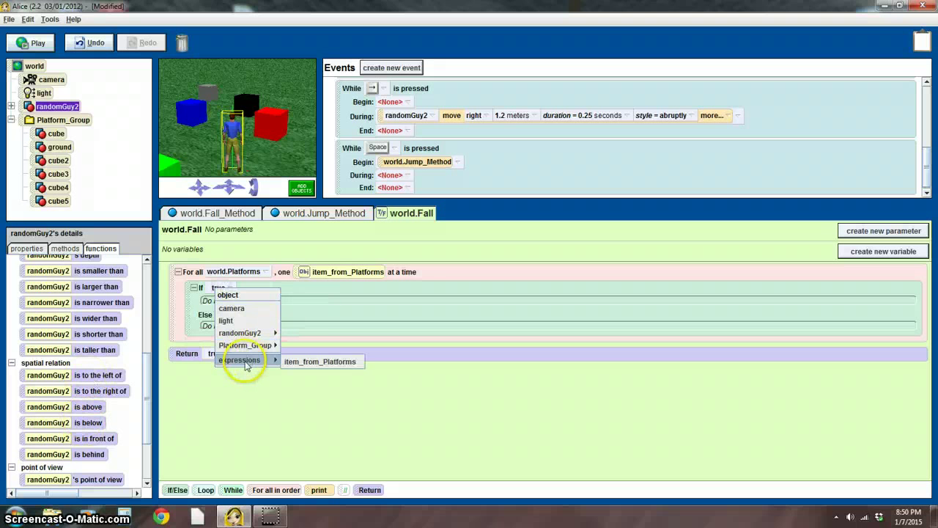
left_click(325, 361)
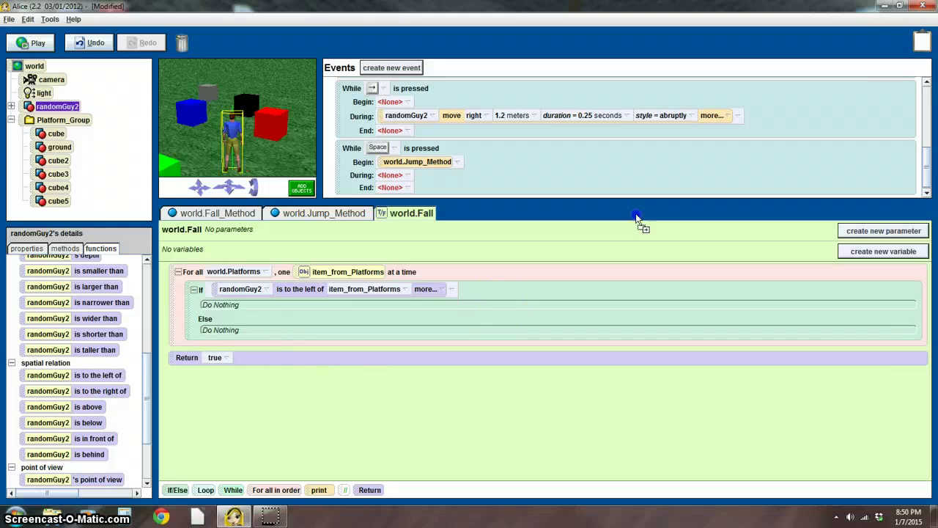
left_click_drag(638, 219, 918, 42)
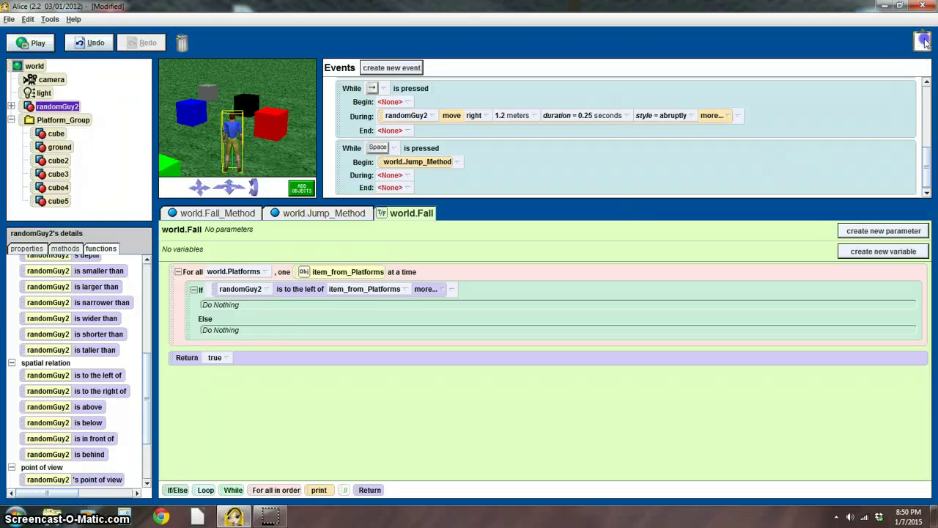
left_click_drag(924, 41, 242, 329)
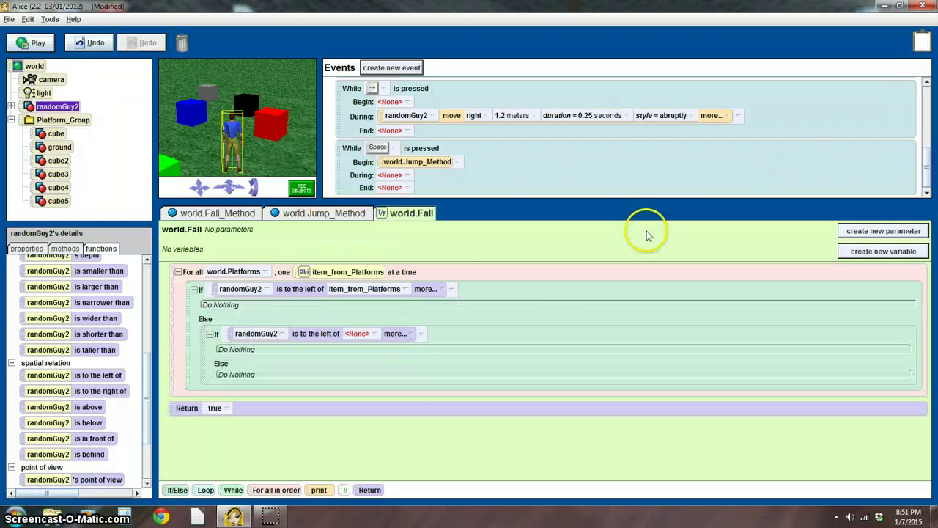
left_click_drag(409, 339, 283, 383)
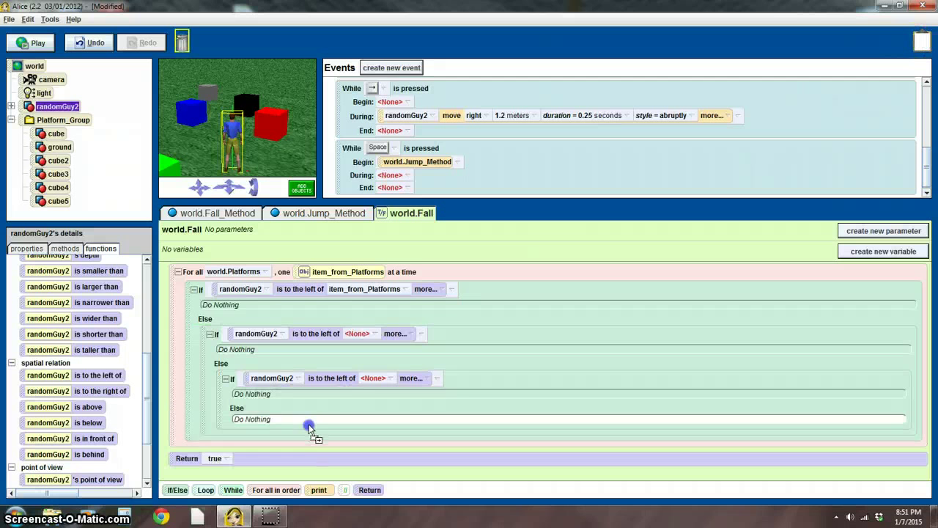
left_click_drag(916, 46, 309, 422)
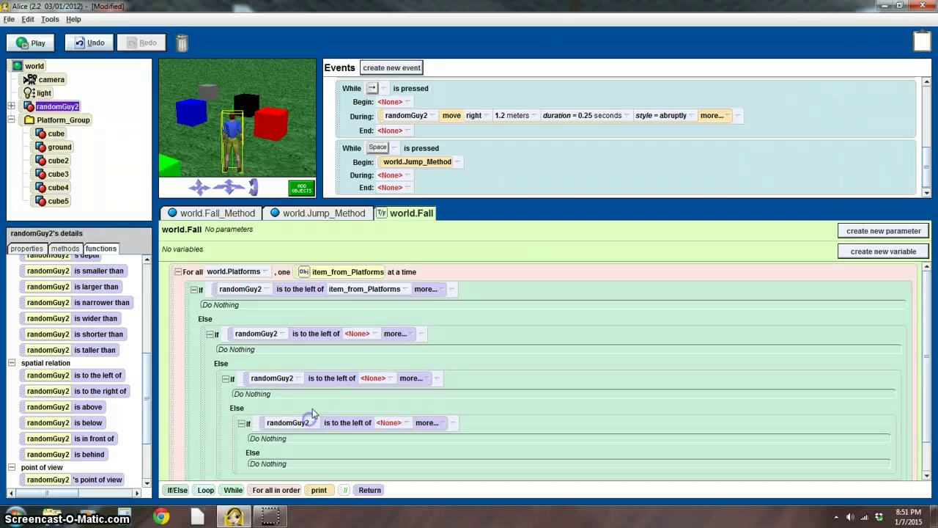
Change the nested checks to 'is to the right of', 'is above' and 'is in front of'.
right_click(321, 335)
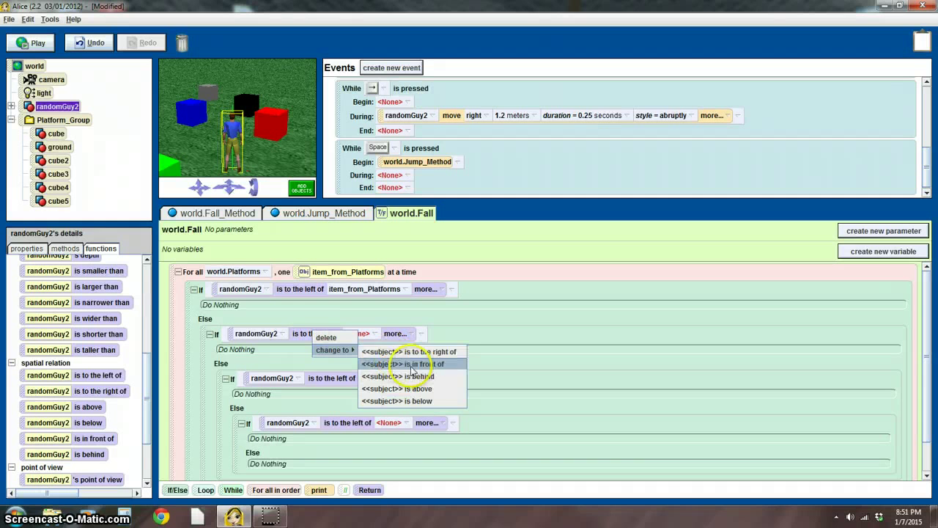
left_click(420, 352)
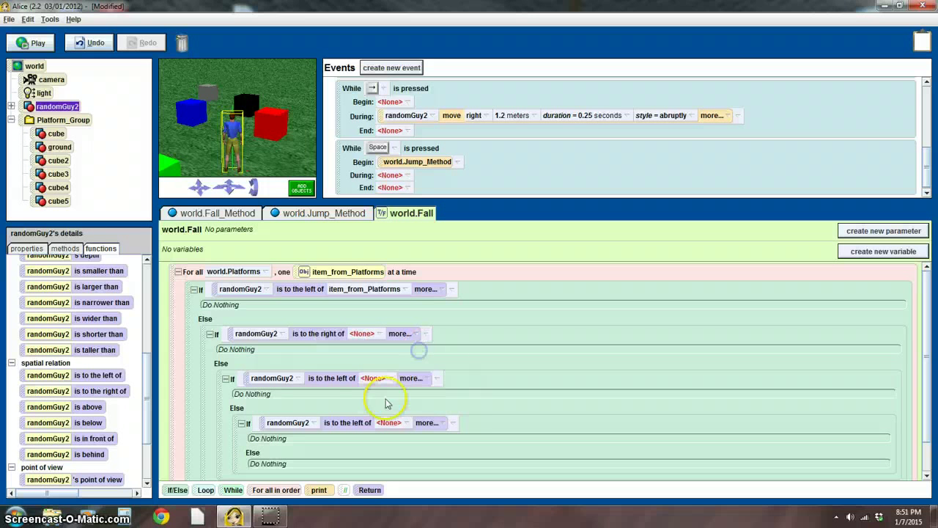
right_click(336, 379)
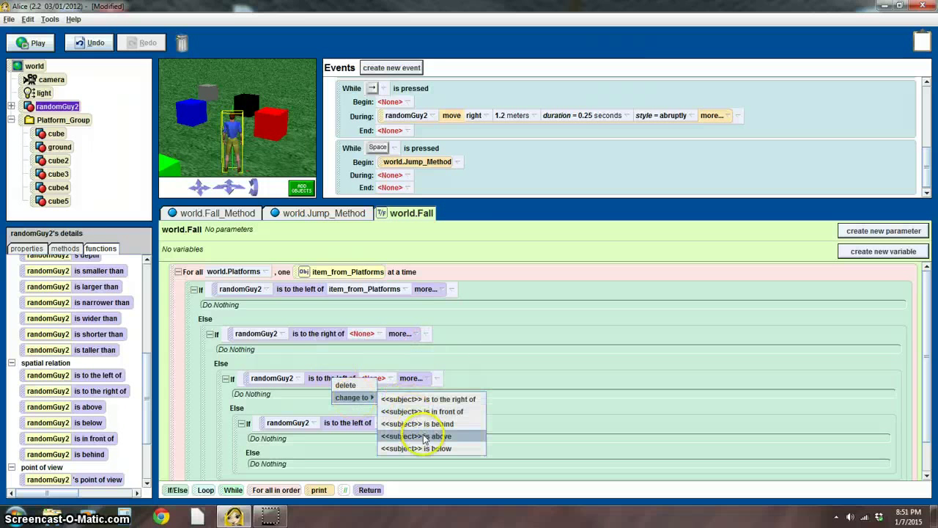
left_click(428, 436)
right_click(336, 427)
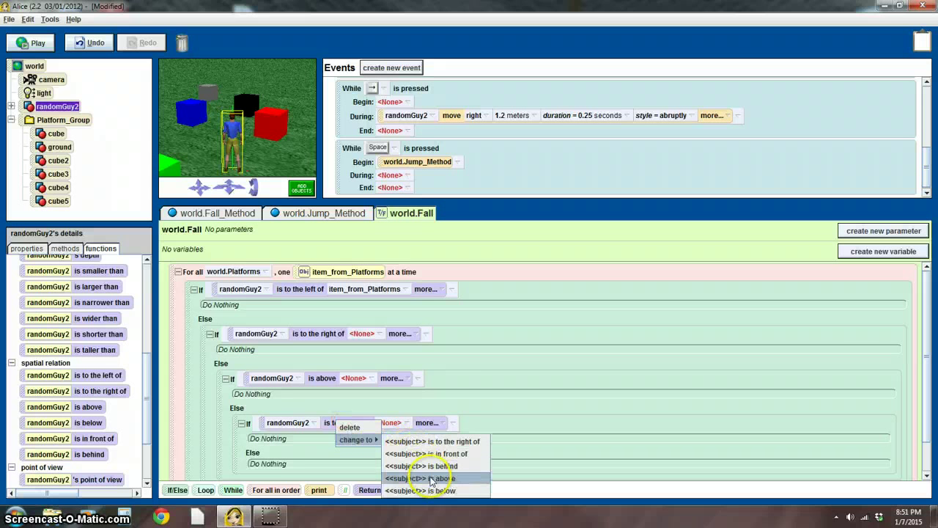
left_click(446, 454)
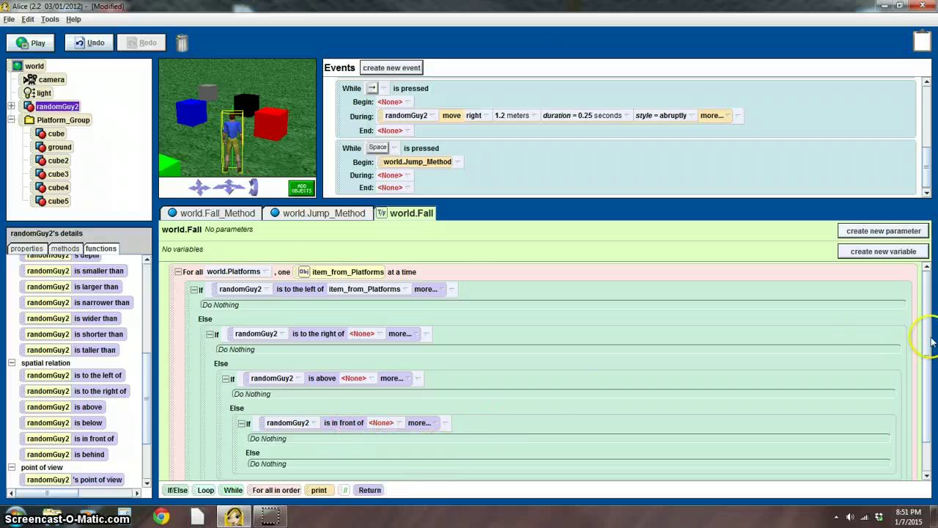
Nest a fifth If/Else in the innermost Else and change its check to 'is behind'.
scroll(929, 352, "down", 2)
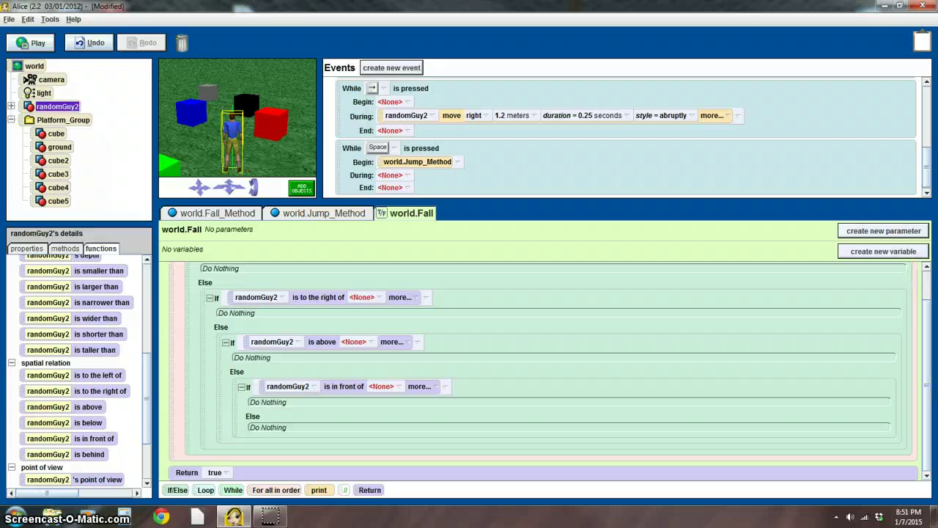
left_click_drag(916, 46, 275, 428)
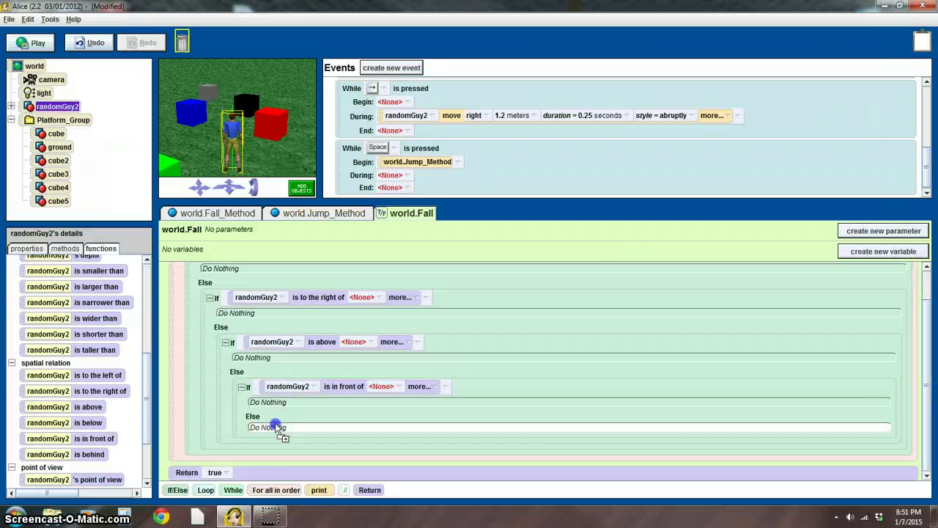
right_click(369, 438)
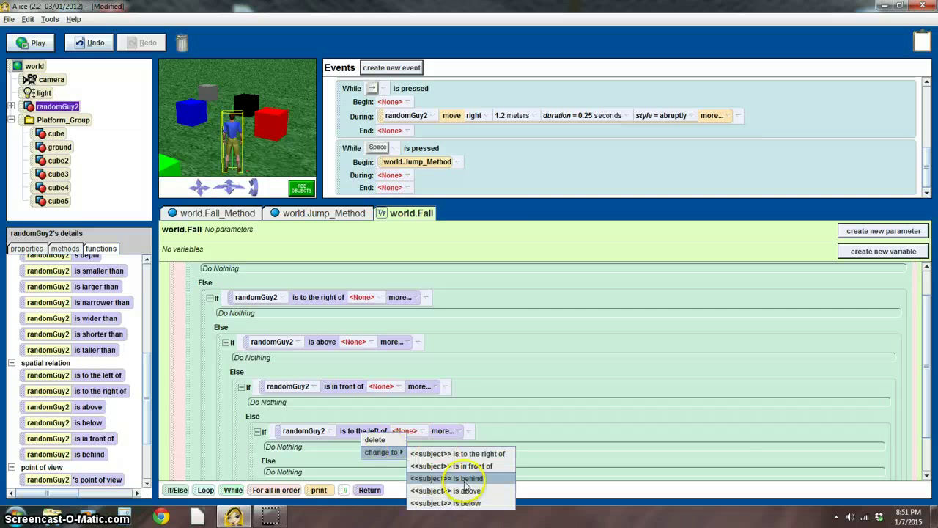
left_click(461, 478)
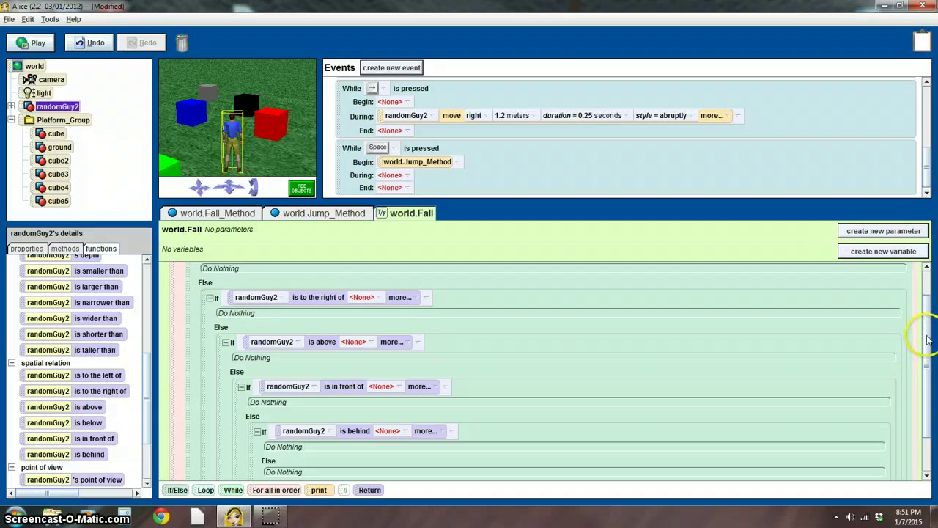
mouse_move(929, 355)
left_mouse_down()
mouse_move(932, 320)
mouse_move(927, 331)
mouse_move(917, 288)
left_mouse_up()
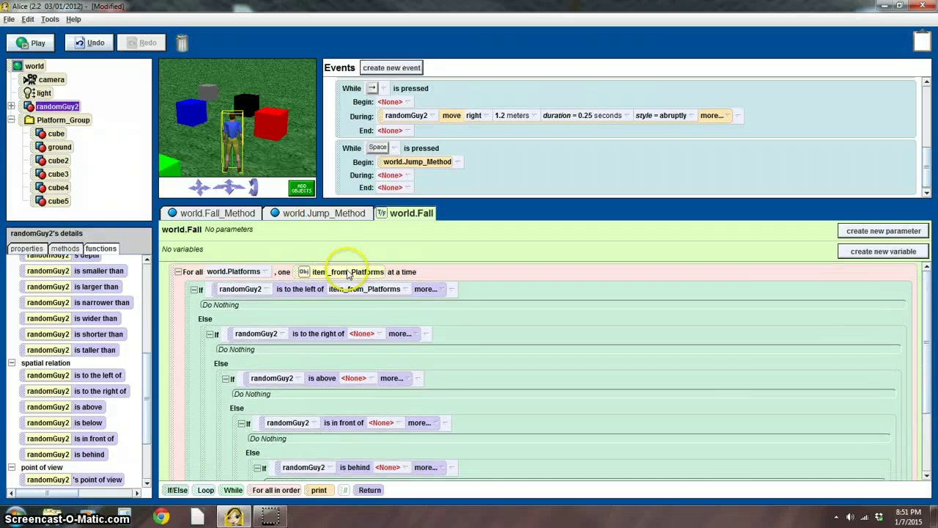
Drop item_from_Platforms into the right-of, above, in-front-of and behind condition slots.
left_click_drag(347, 273, 359, 334)
mouse_move(348, 272)
left_mouse_down()
mouse_move(355, 378)
mouse_move(385, 423)
left_mouse_up()
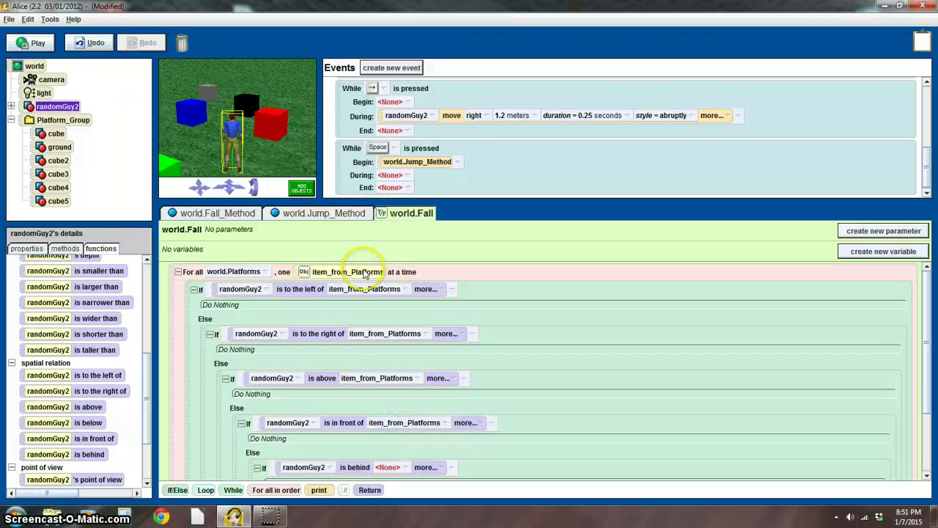
left_click_drag(364, 273, 387, 468)
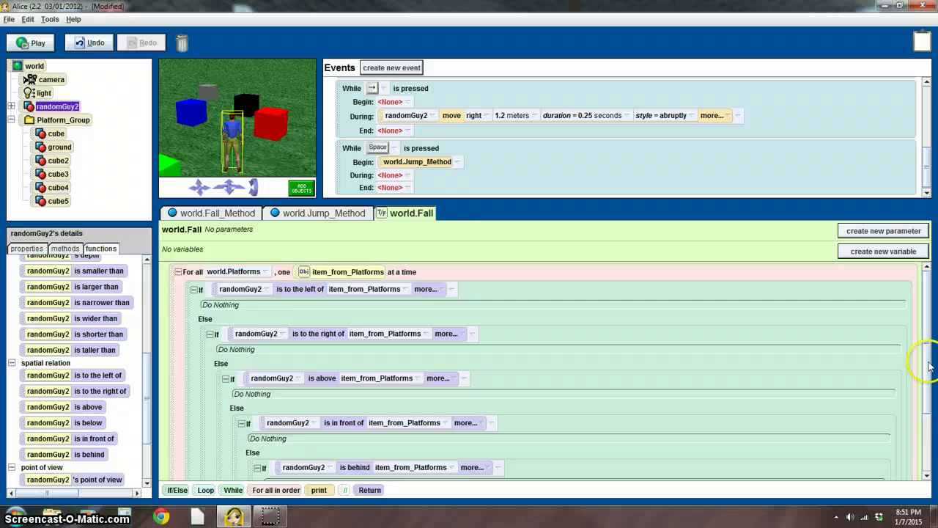
left_click_drag(930, 366, 929, 431)
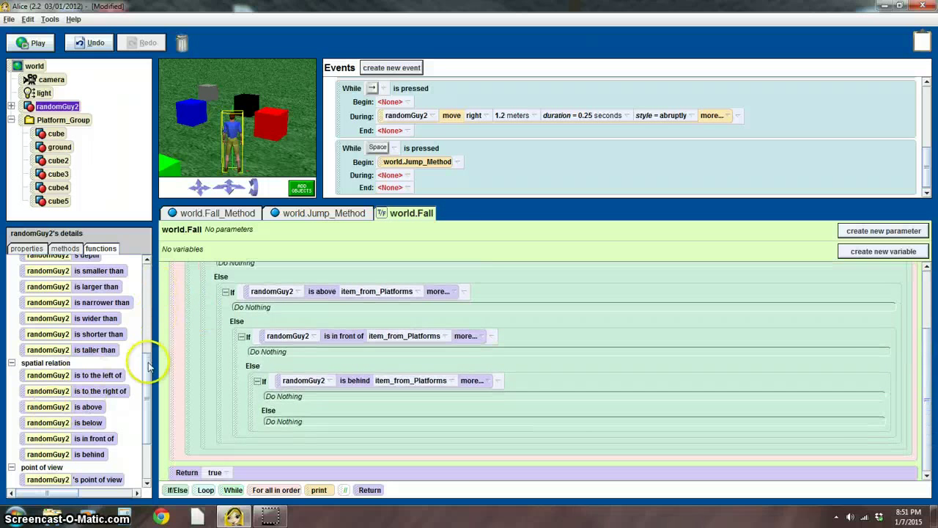
left_click_drag(142, 356, 134, 268)
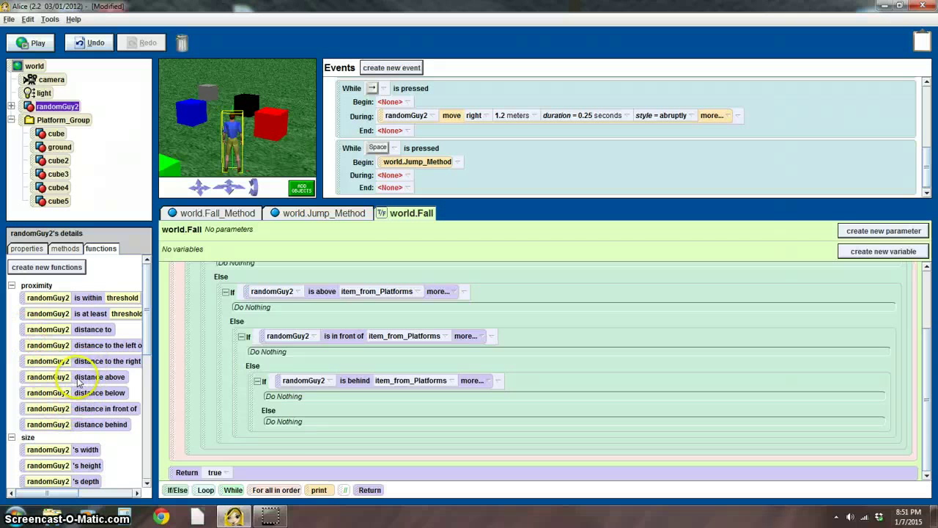
Nest a new If/Else in the last Else, using a greater-than comparison as its condition.
left_click_drag(282, 433, 290, 424)
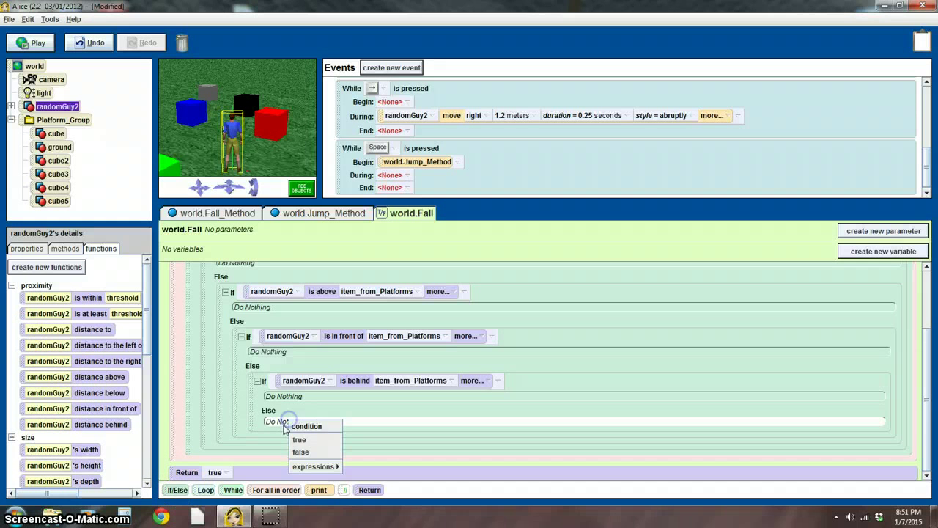
left_click(300, 439)
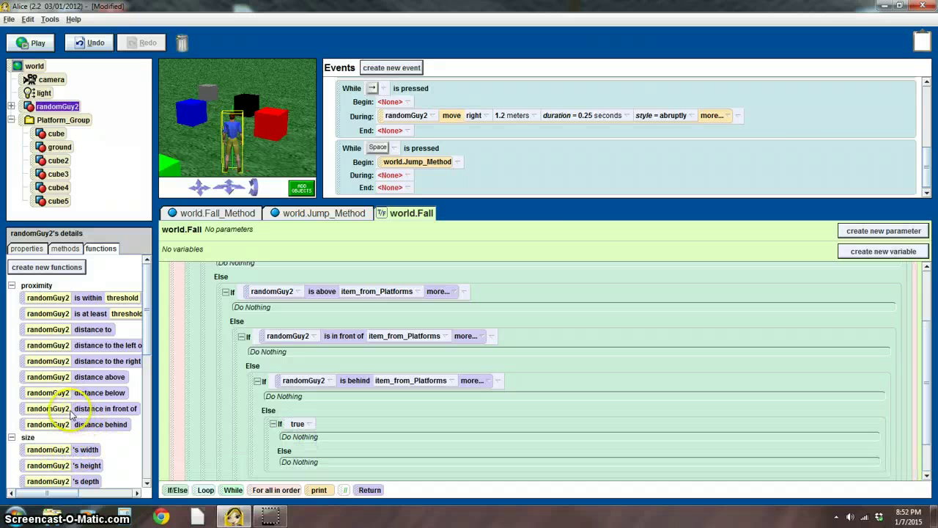
left_click_drag(88, 376, 297, 425)
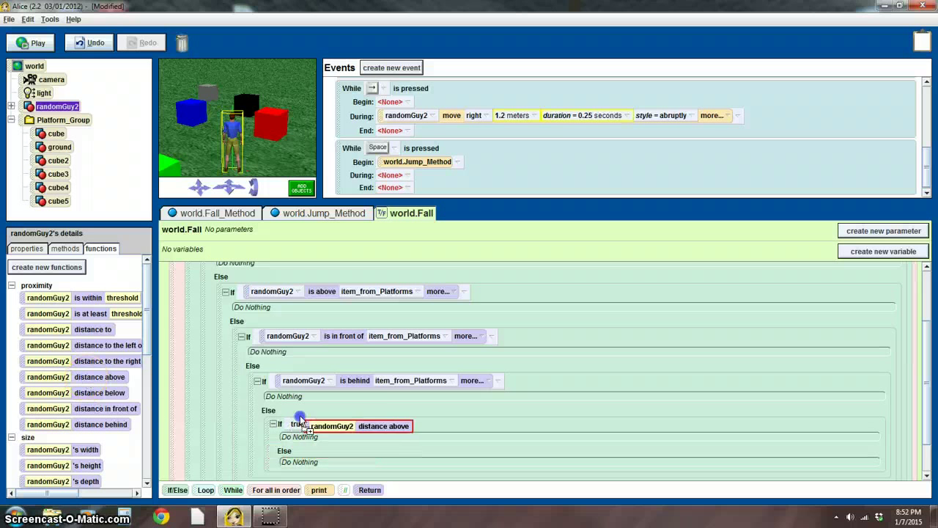
left_click(34, 66)
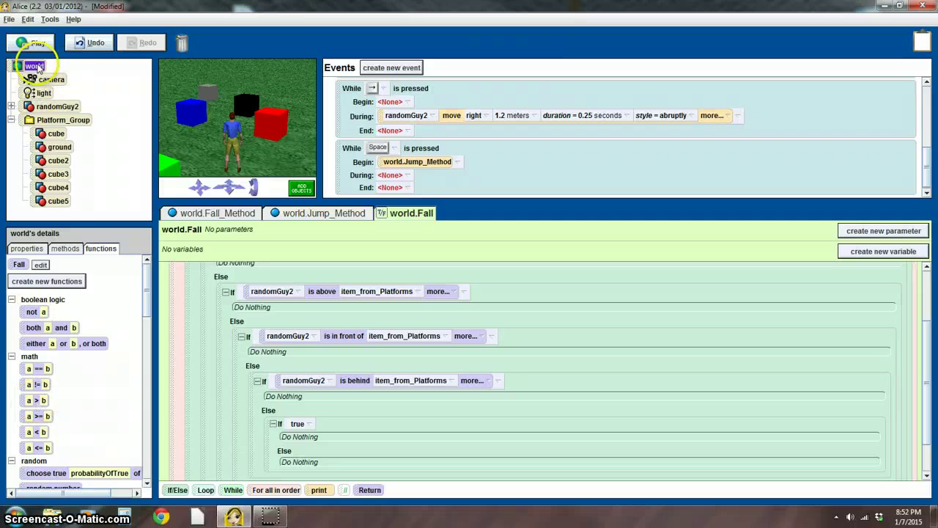
left_click_drag(36, 400, 300, 427)
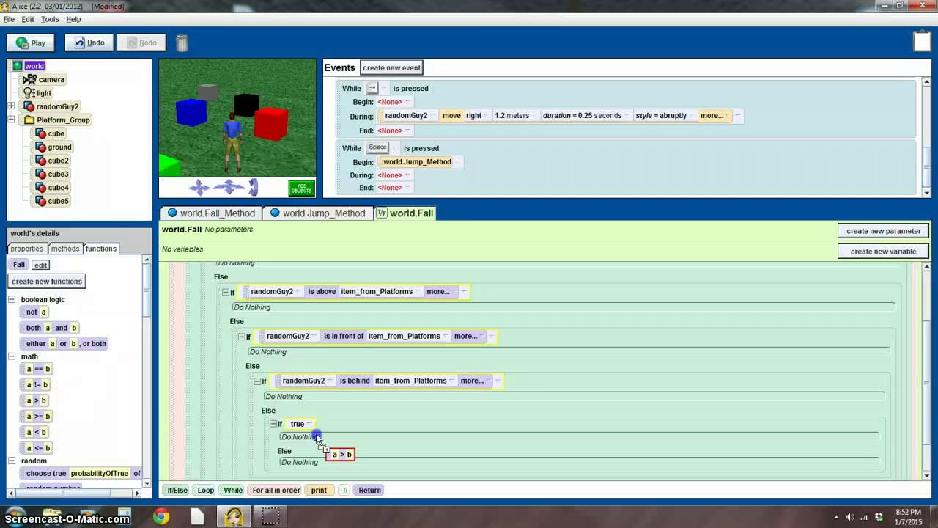
mouse_move(303, 440)
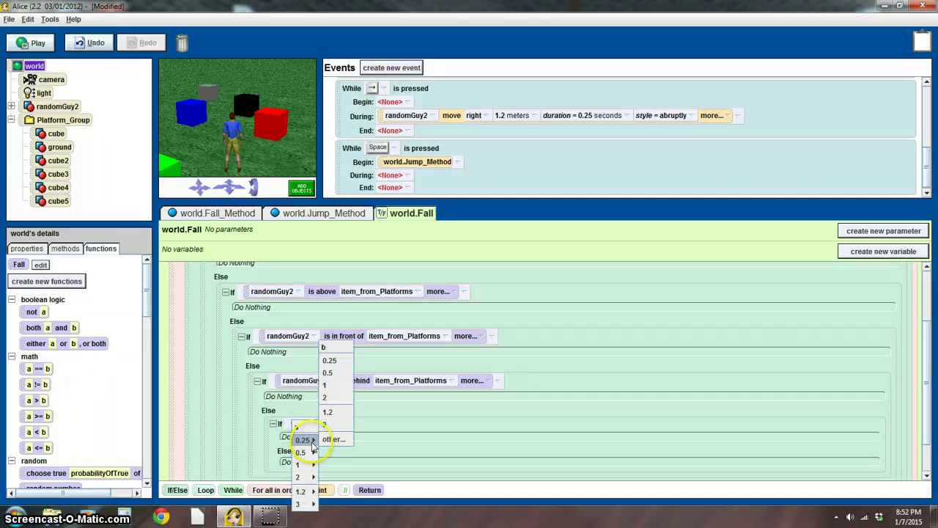
left_click(330, 413)
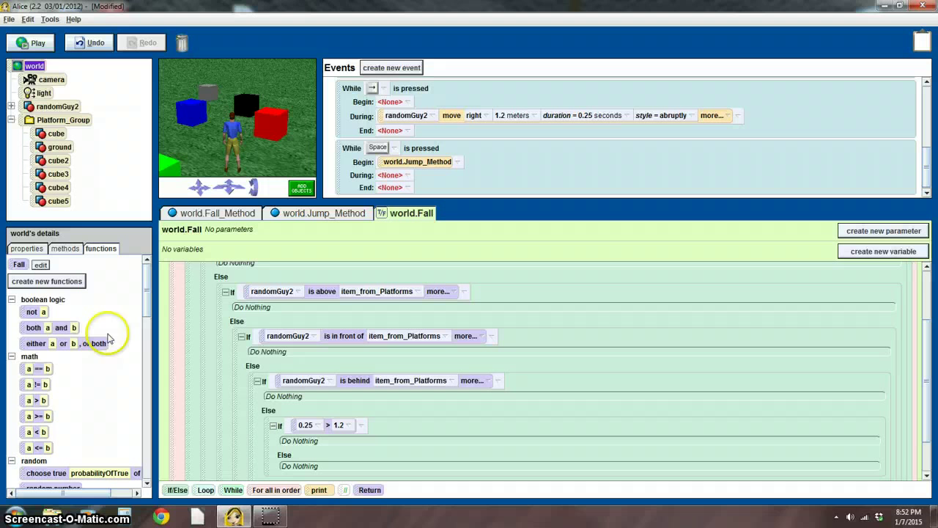
Make the comparison's left operand randomGuy2's distance above item_from_Platforms.
left_click(52, 107)
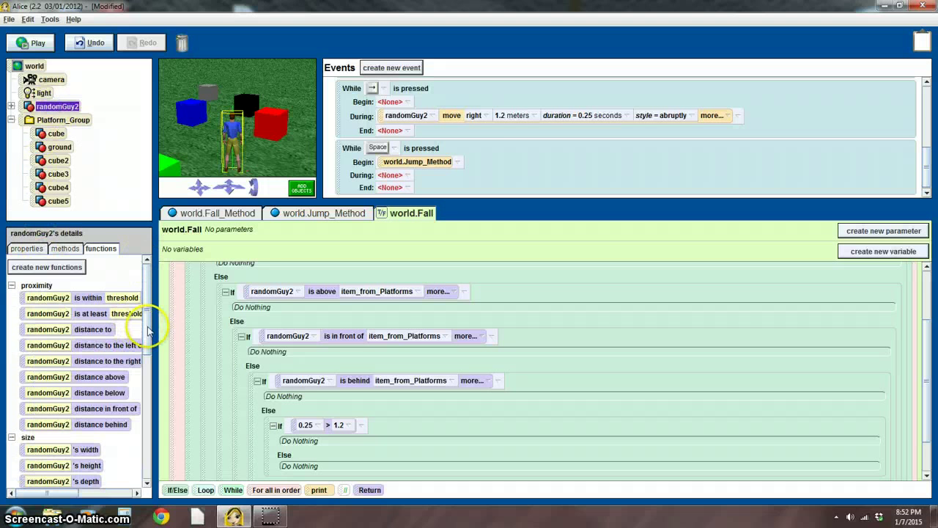
scroll(149, 335, "down", 1)
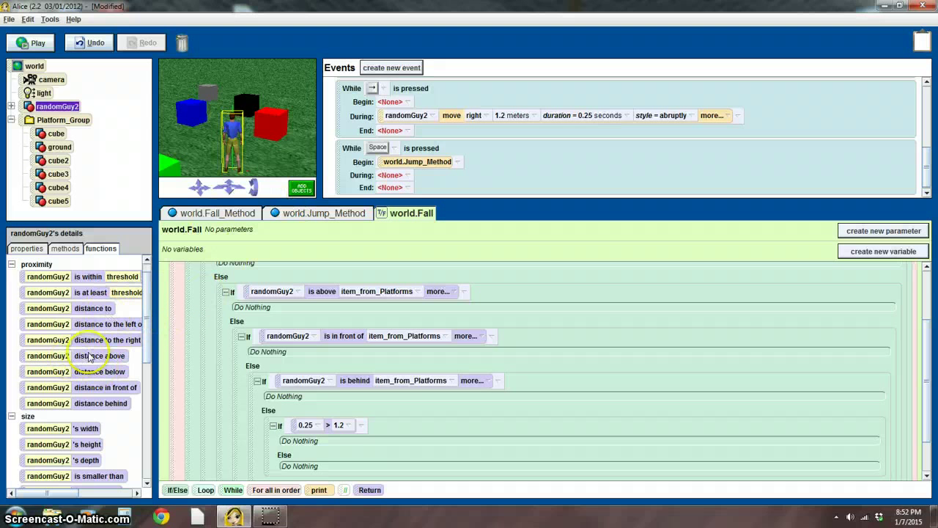
left_click_drag(187, 378, 307, 430)
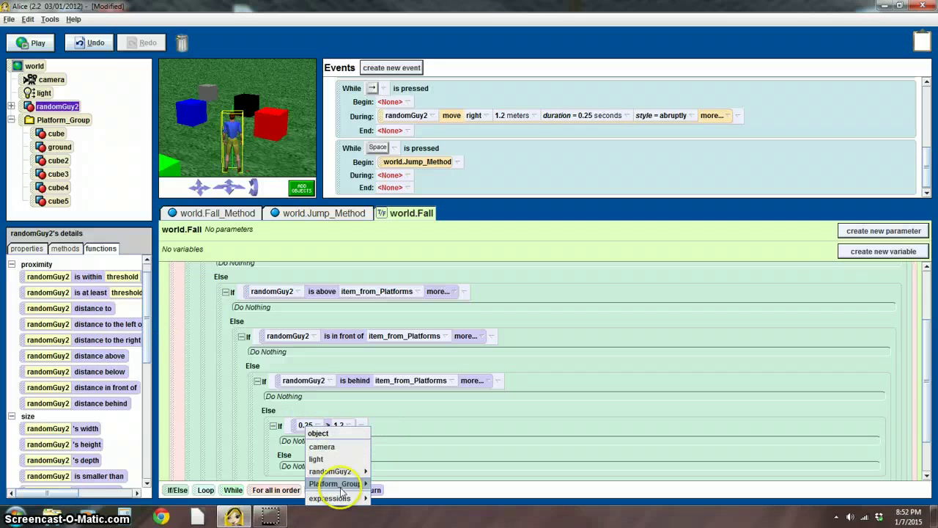
left_click(399, 502)
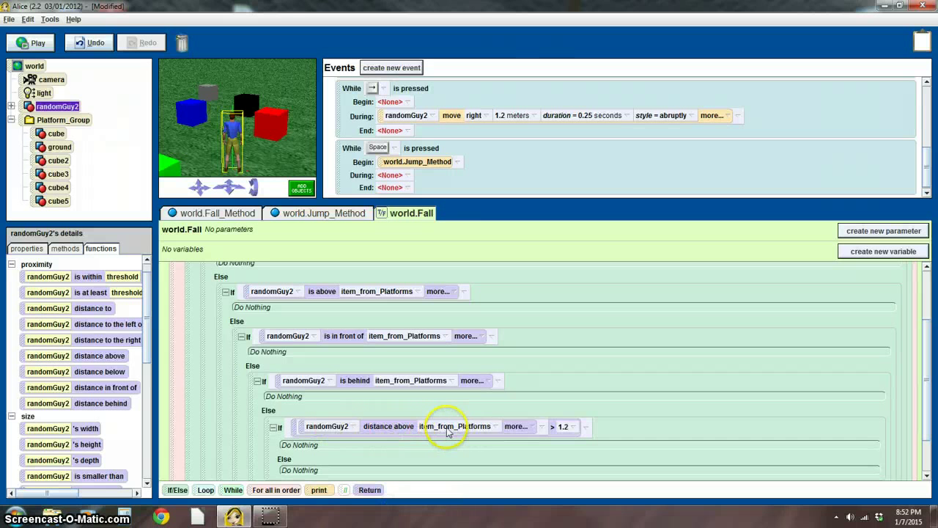
Enter -0.5 as the custom value on the comparison's right side.
left_click(571, 428)
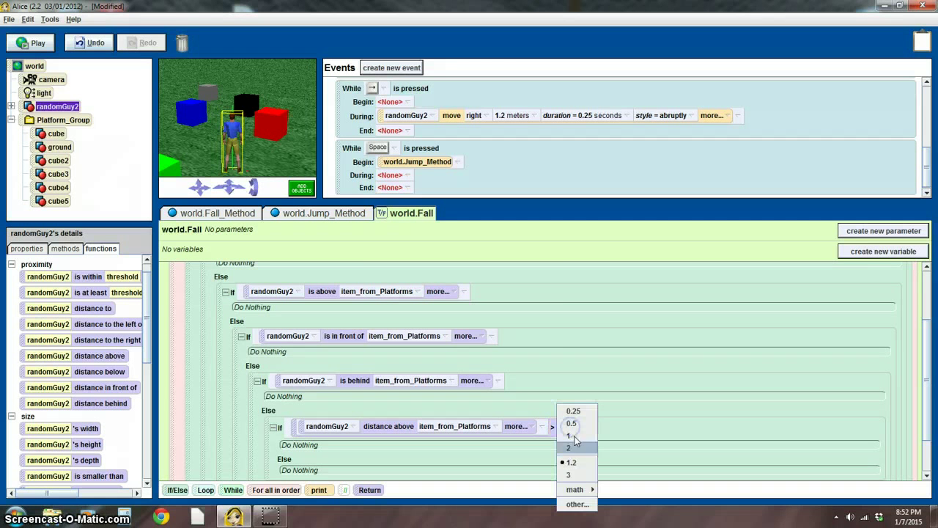
left_click(578, 505)
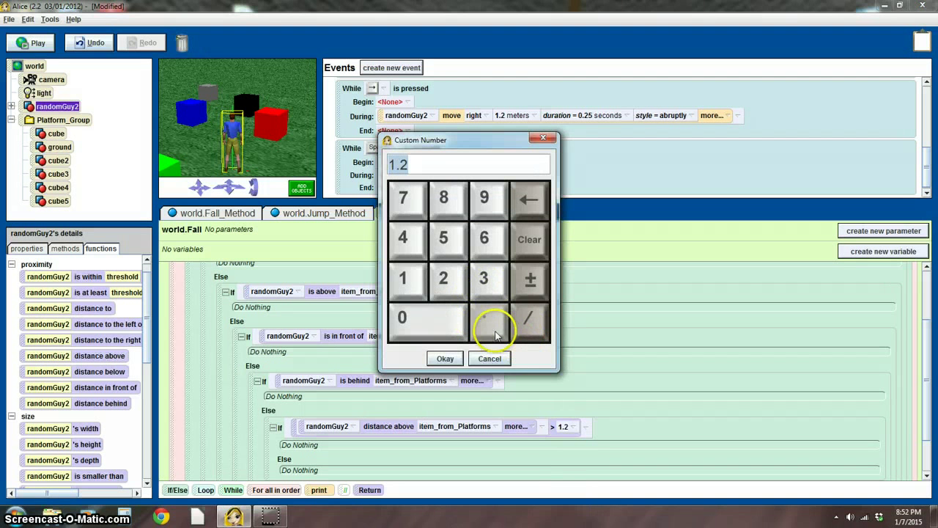
left_click(489, 331)
left_click(444, 237)
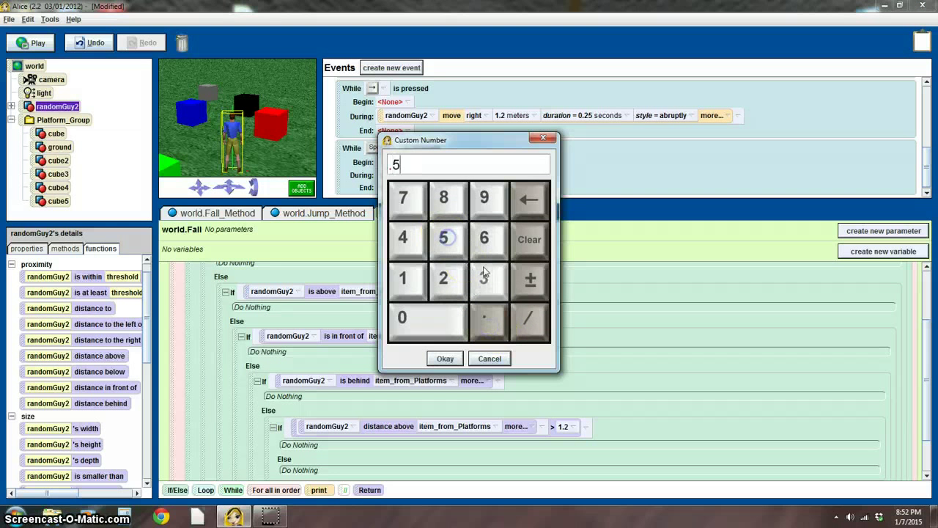
left_click(526, 280)
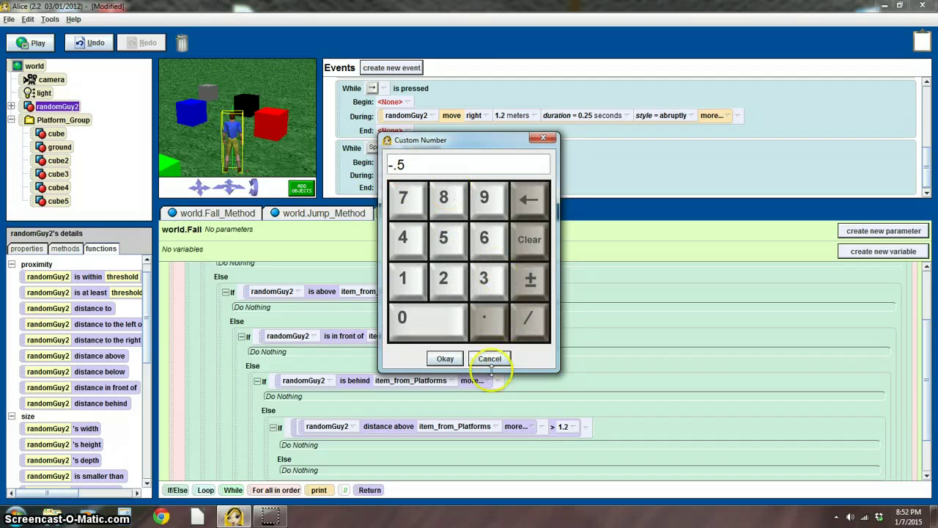
Confirm the -0.5 value, then add a local Boolean variable named Fall set to true.
left_click(445, 358)
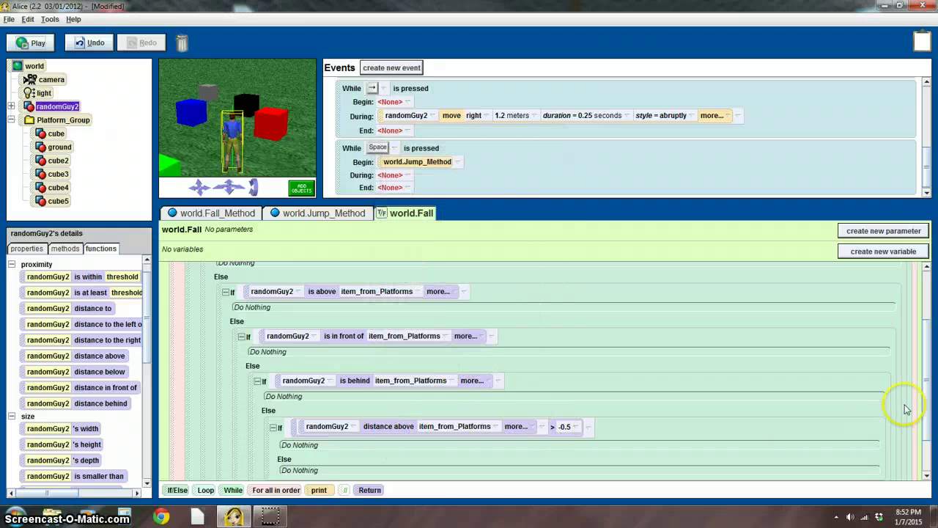
left_click_drag(927, 415, 915, 308)
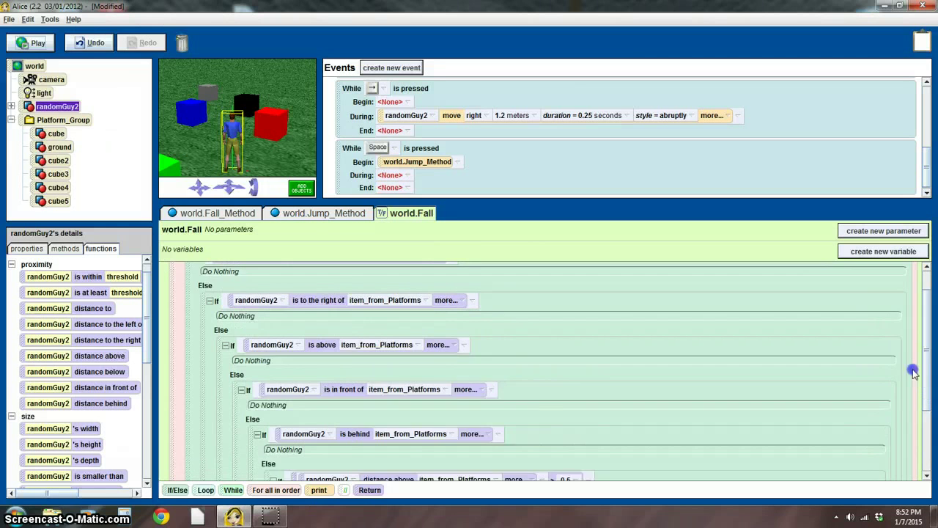
left_click(850, 251)
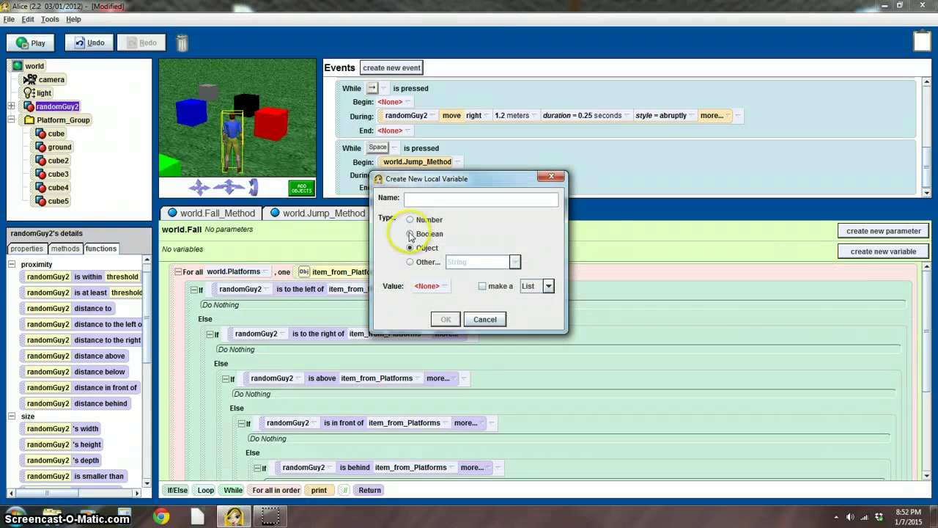
left_click(410, 234)
type("Fall")
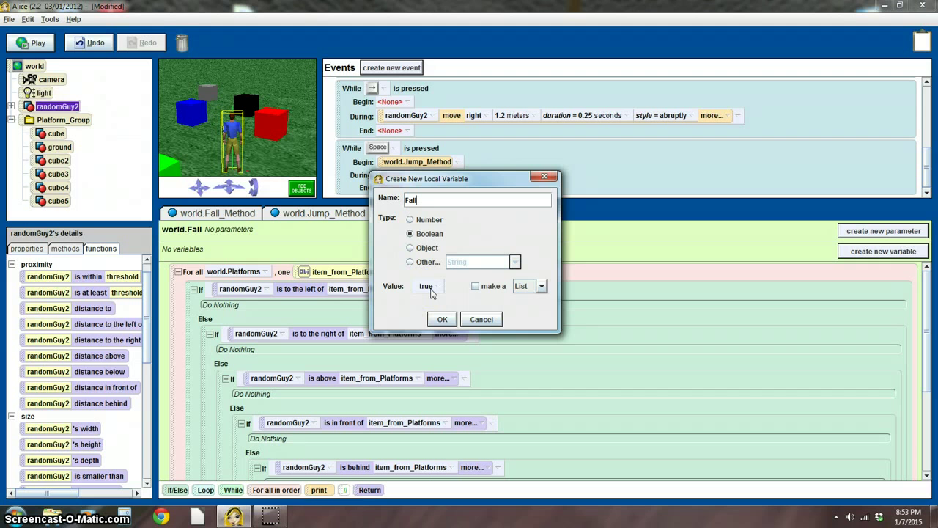
left_click(444, 291)
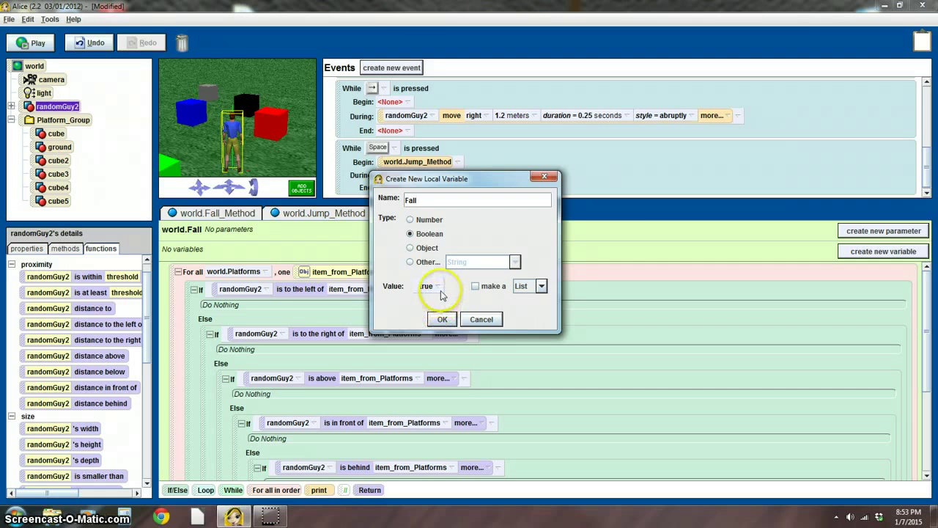
left_click(443, 319)
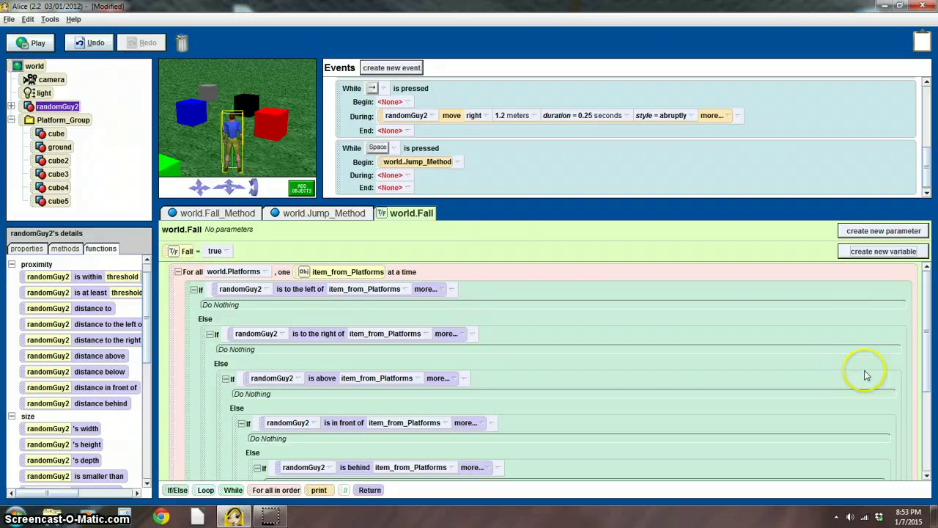
Set the Fall variable to false inside the innermost If.
left_click_drag(929, 350, 932, 438)
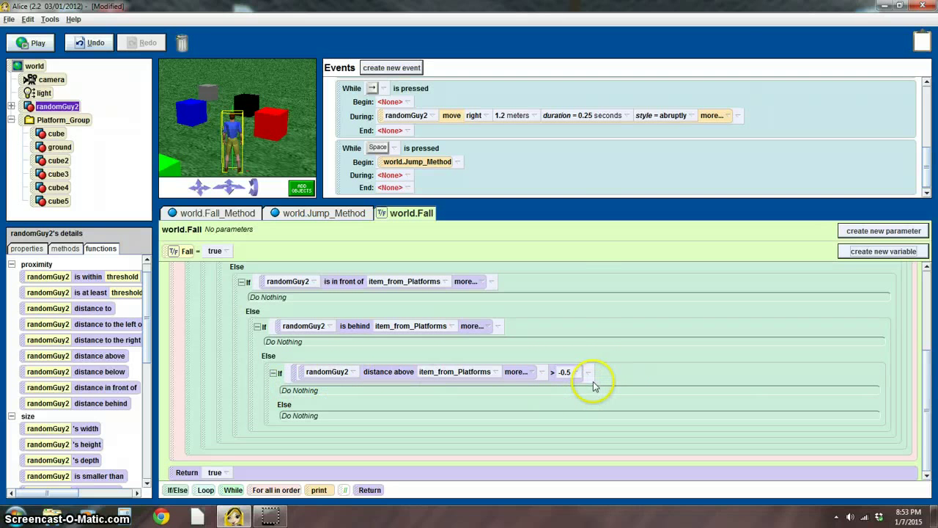
left_click_drag(183, 251, 297, 406)
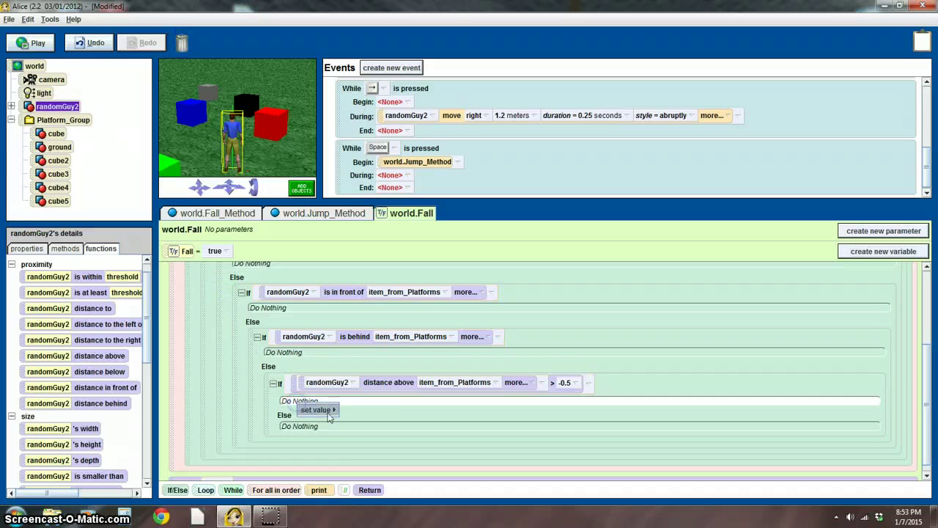
left_click(350, 438)
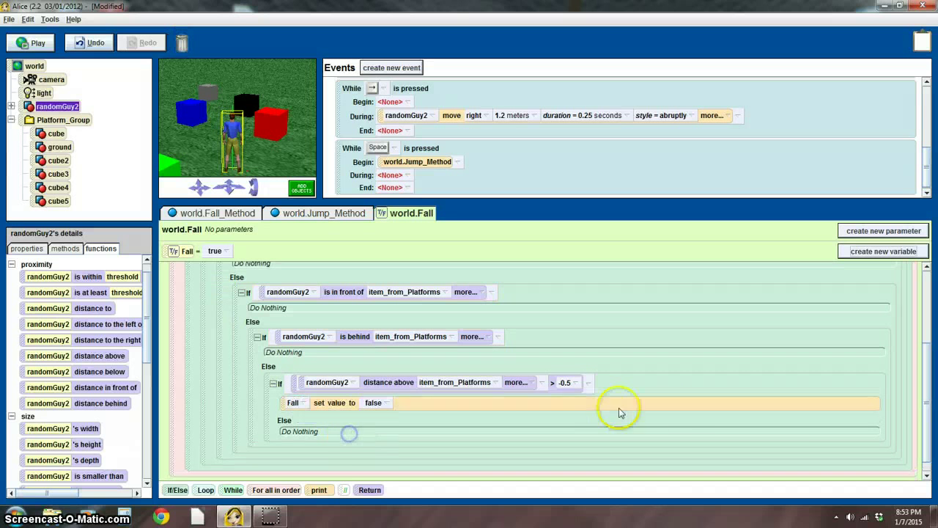
Replace the function's return value true with the Fall variable.
left_click_drag(928, 402, 928, 440)
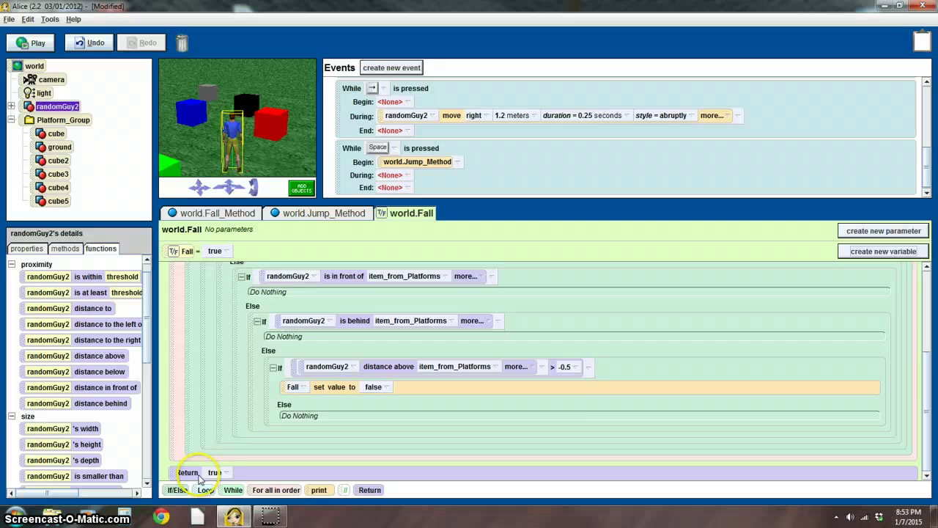
left_click_drag(187, 250, 220, 476)
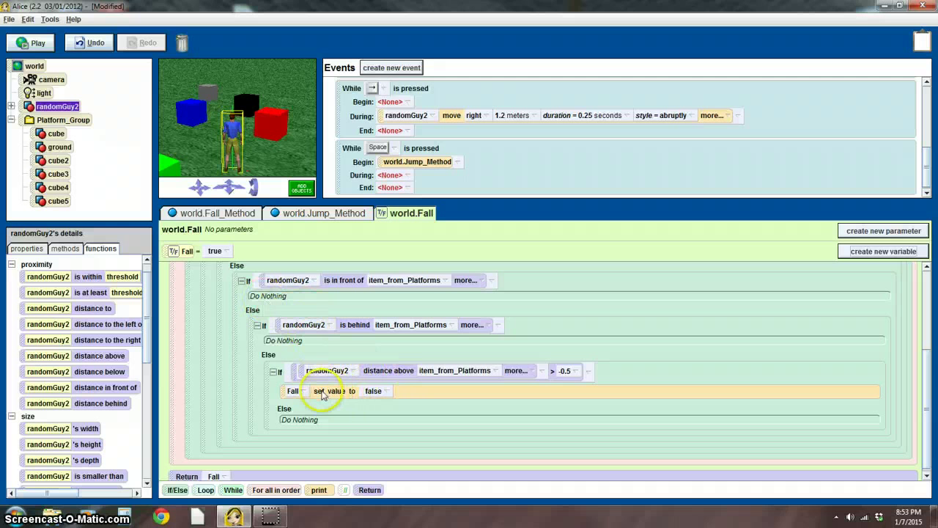
scroll(383, 398, "down", 1)
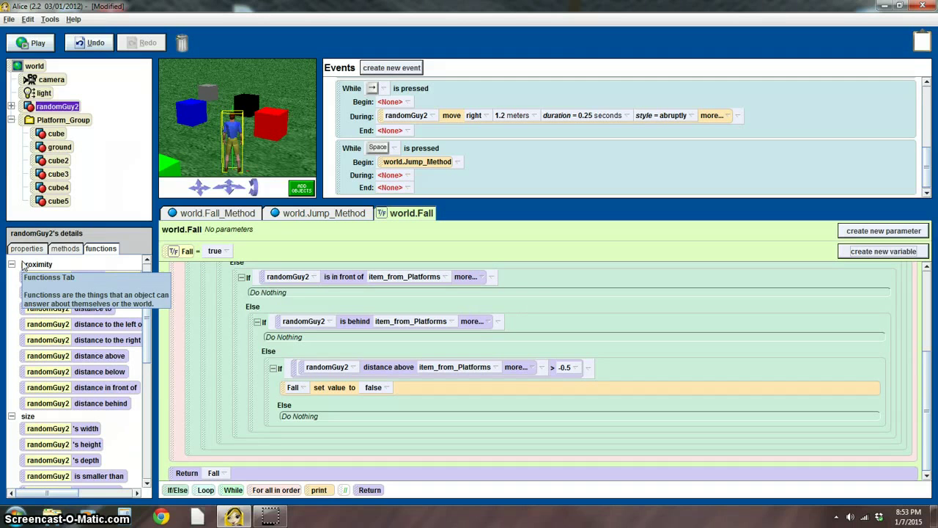
Create a 'While something is true' event whose condition is world.Fall.
left_click(56, 249)
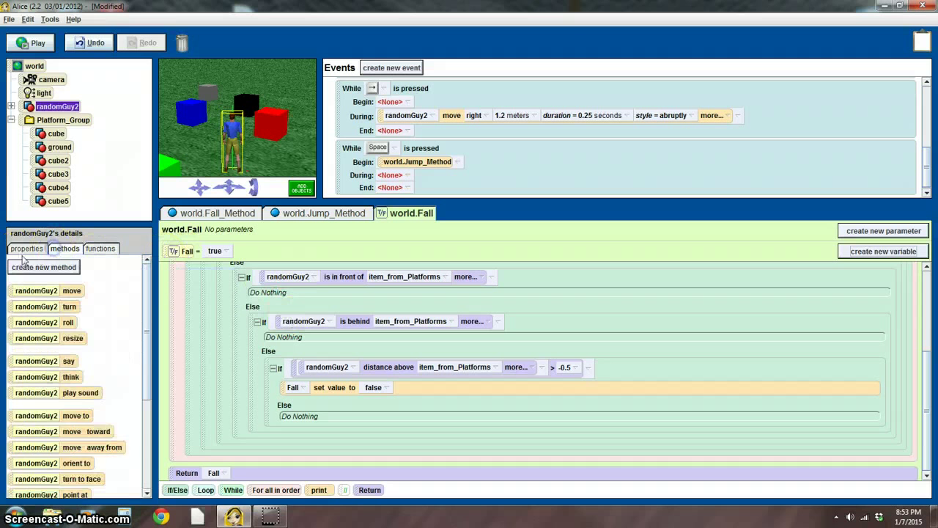
left_click(27, 248)
left_click(34, 65)
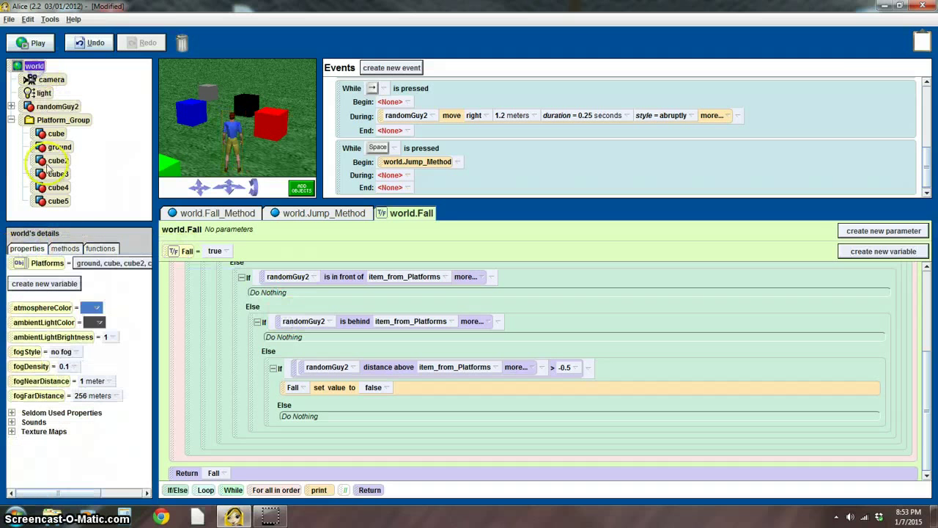
left_click(64, 248)
left_click(26, 248)
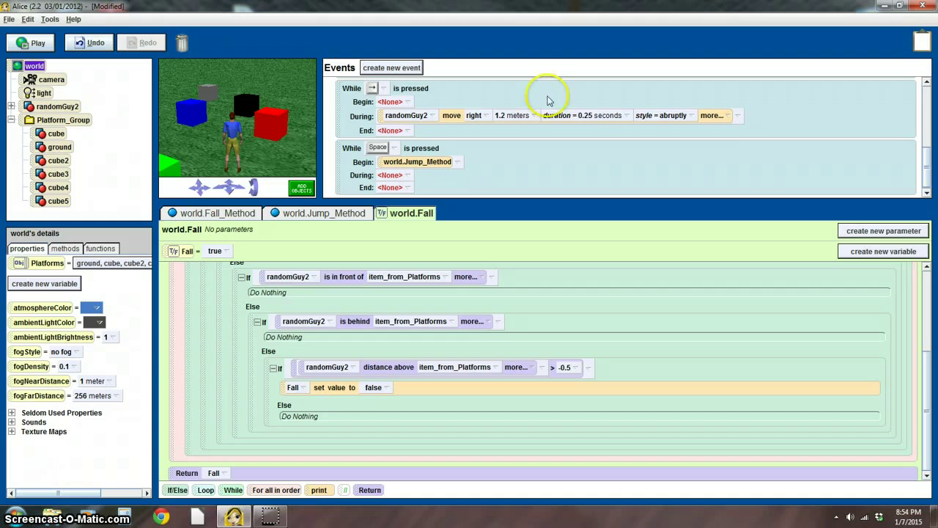
left_click(399, 69)
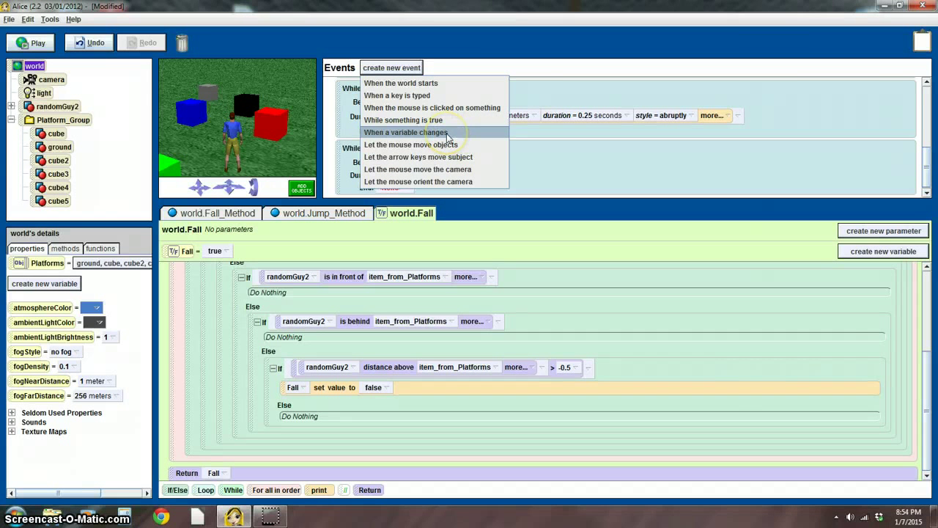
left_click(432, 119)
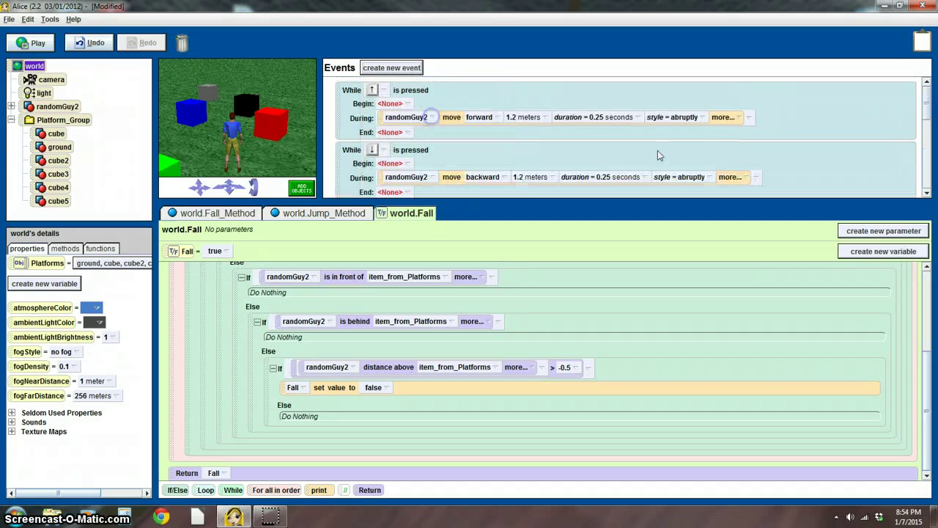
left_click(401, 67)
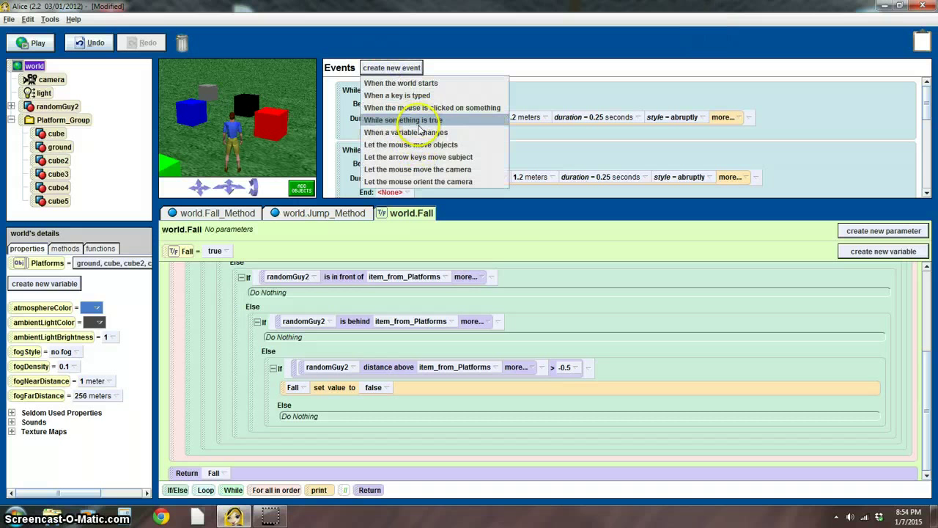
left_click(513, 78)
scroll(928, 112, "down", 5)
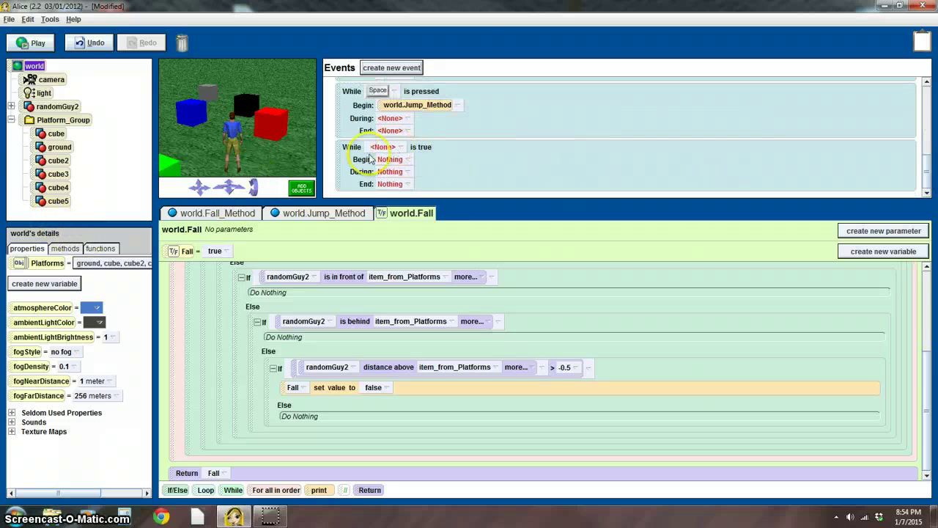
left_click(390, 151)
mouse_move(396, 202)
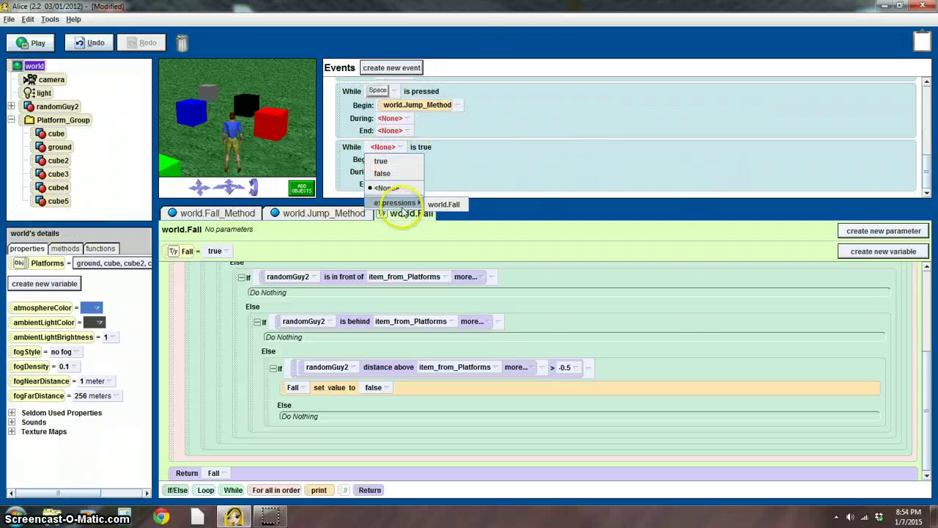
left_click(443, 204)
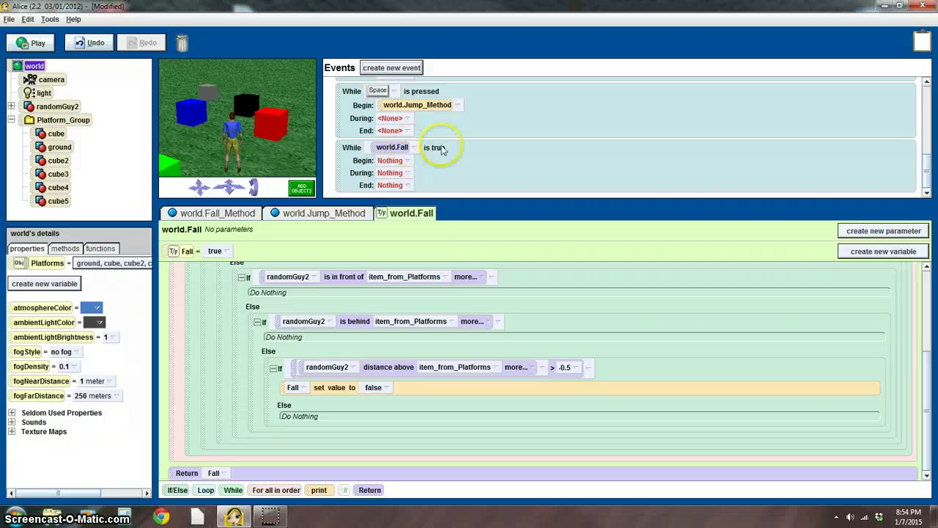
Run world.Fall_Method during the While event and collapse the For all world.Platforms loop.
left_click(55, 250)
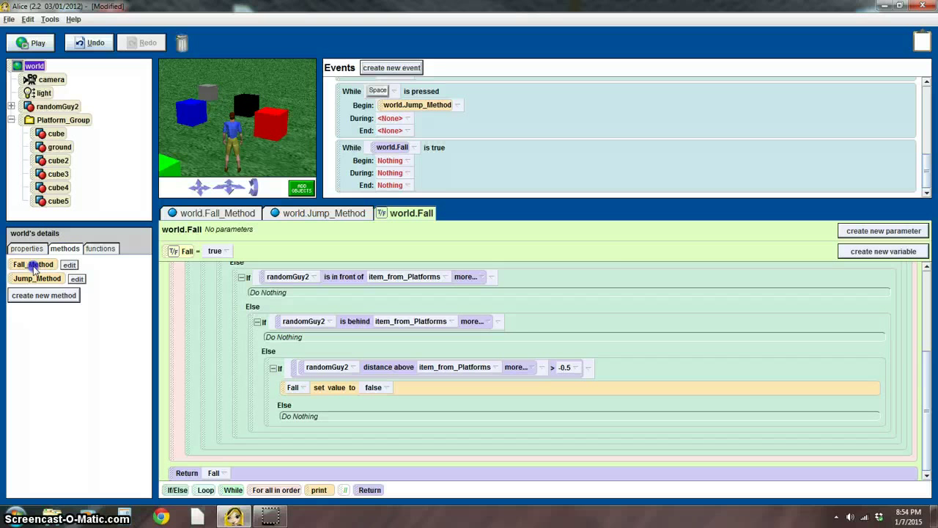
left_click_drag(33, 267, 395, 173)
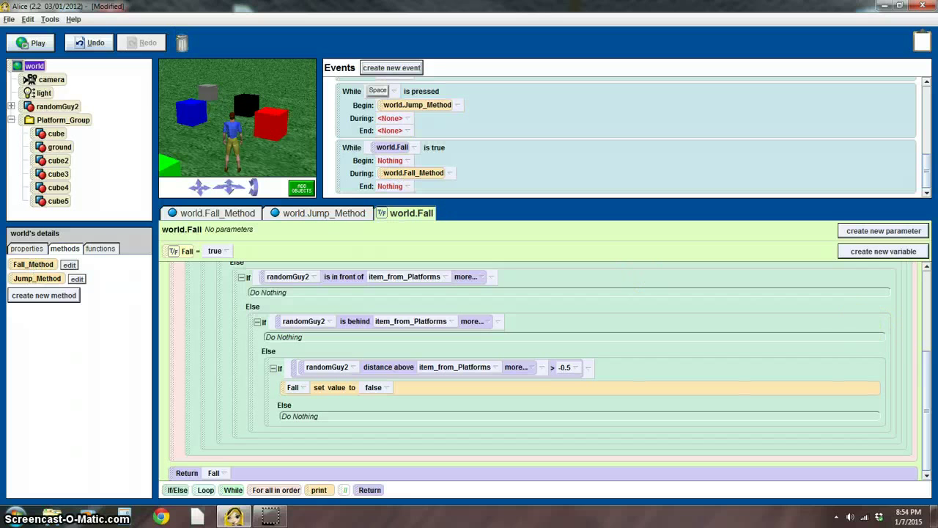
left_click_drag(927, 357, 925, 256)
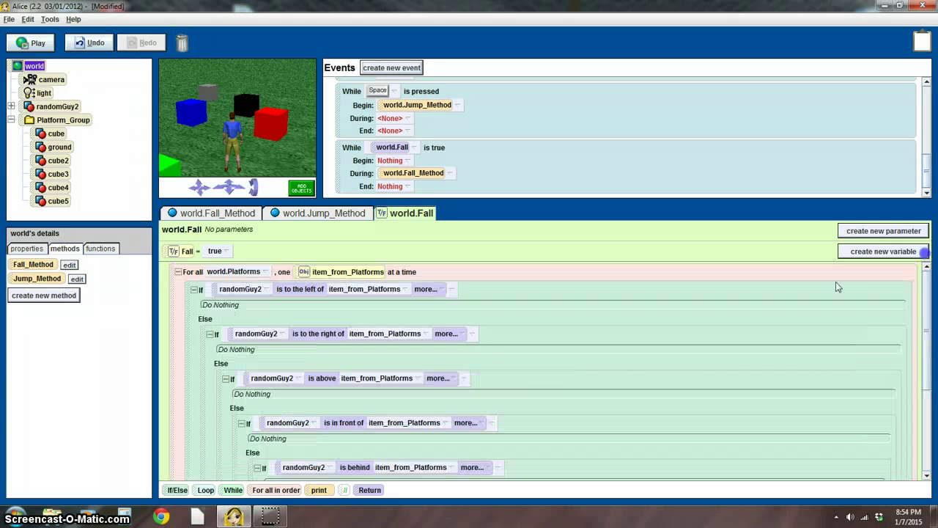
left_click(177, 272)
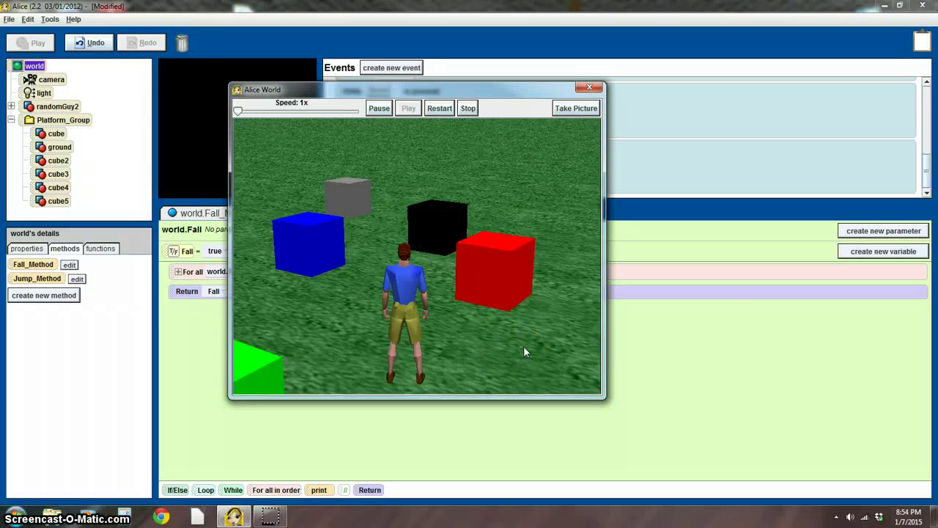
Walk randomGuy2 toward the cubes and jump up onto the red cube.
key("Left")
key("Right")
key("space")
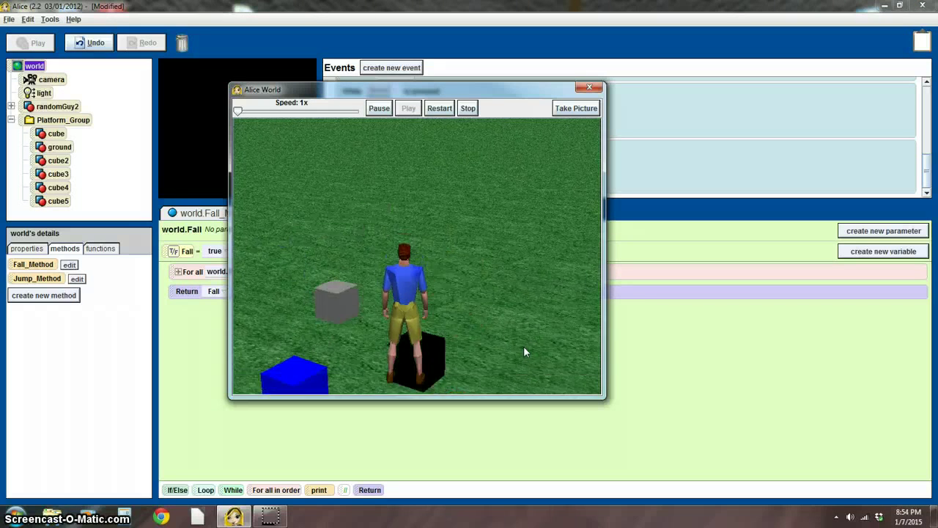
key("Up")
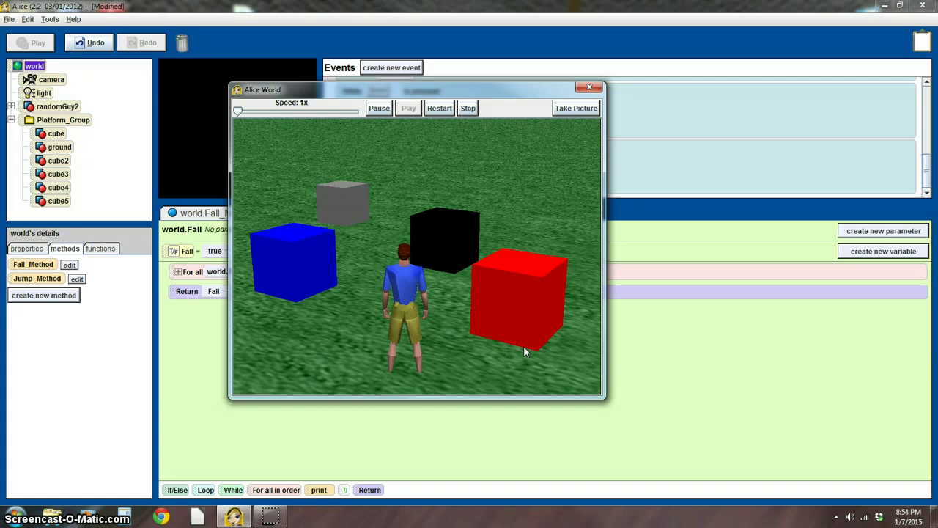
key("Up")
key("Right")
key("space")
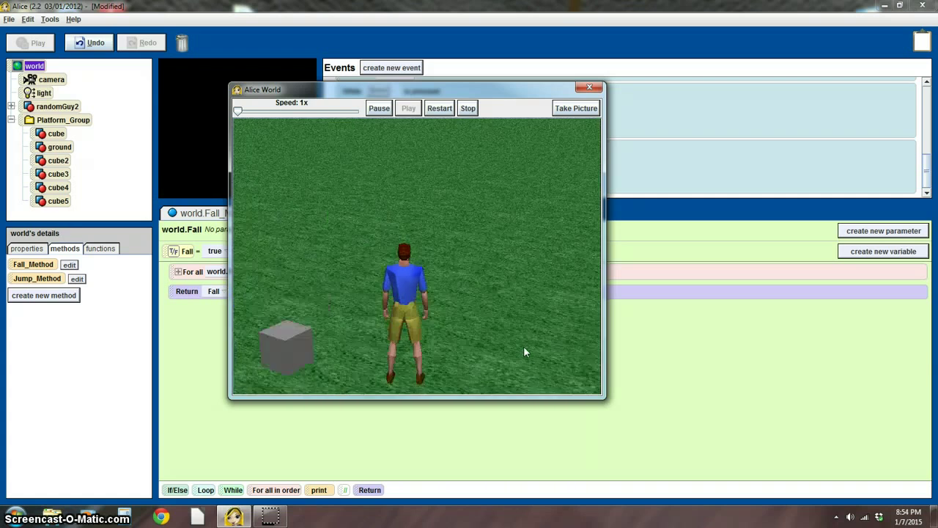
key("Up")
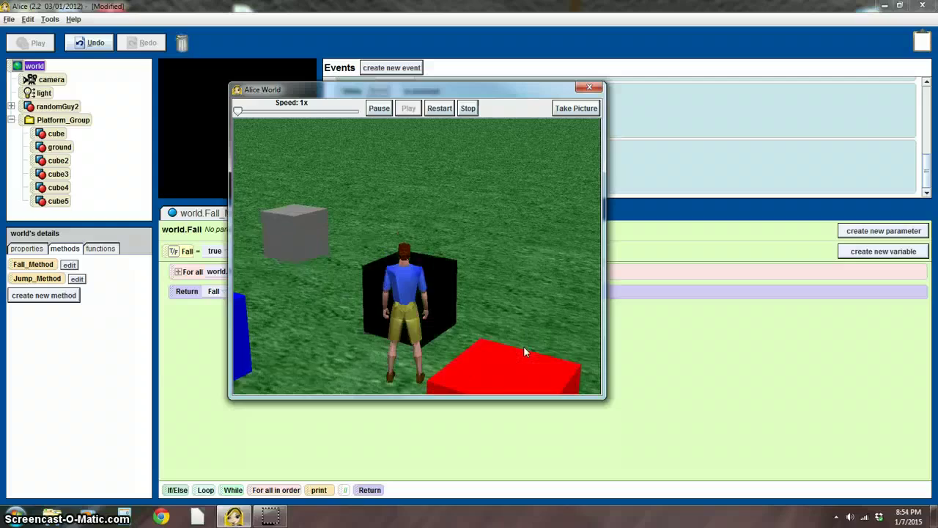
key("Left")
key("Right")
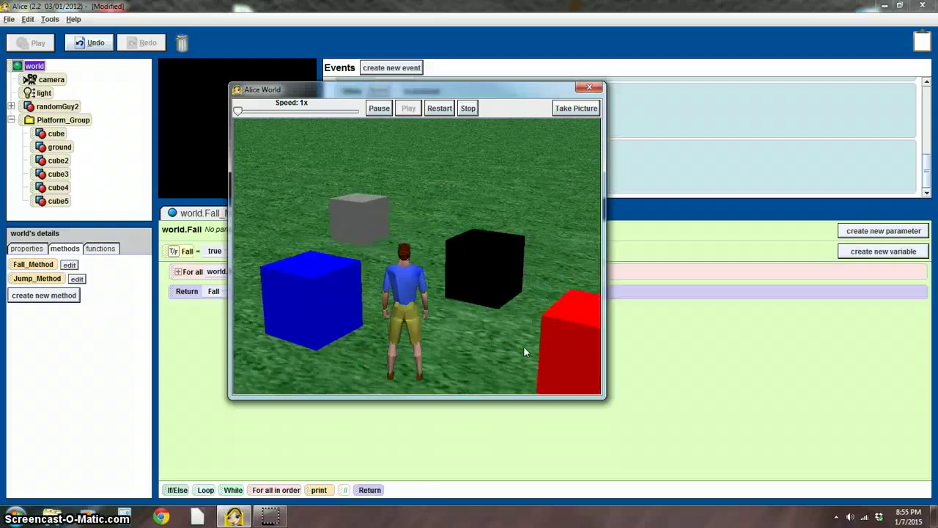
key("Left")
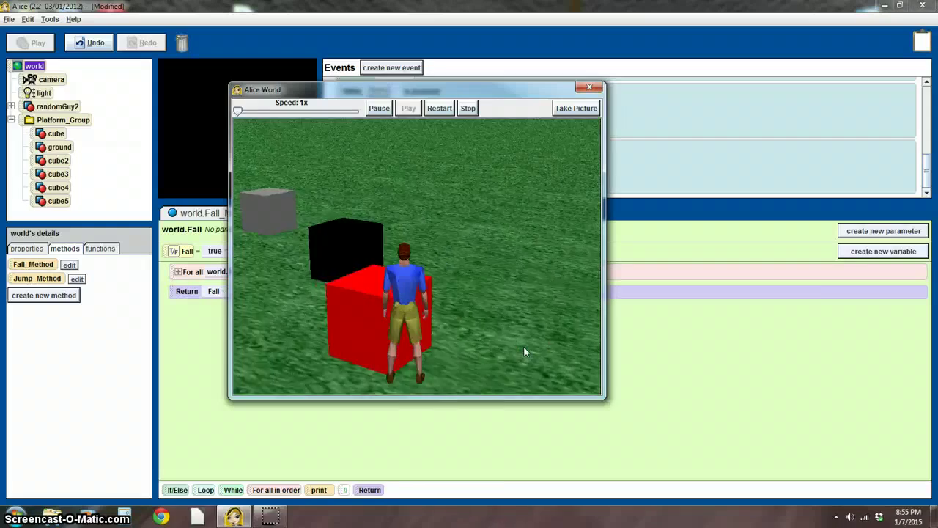
key("space")
Step off the red cube, pass the green cube, and walk onto the blue and red cubes.
key("Down")
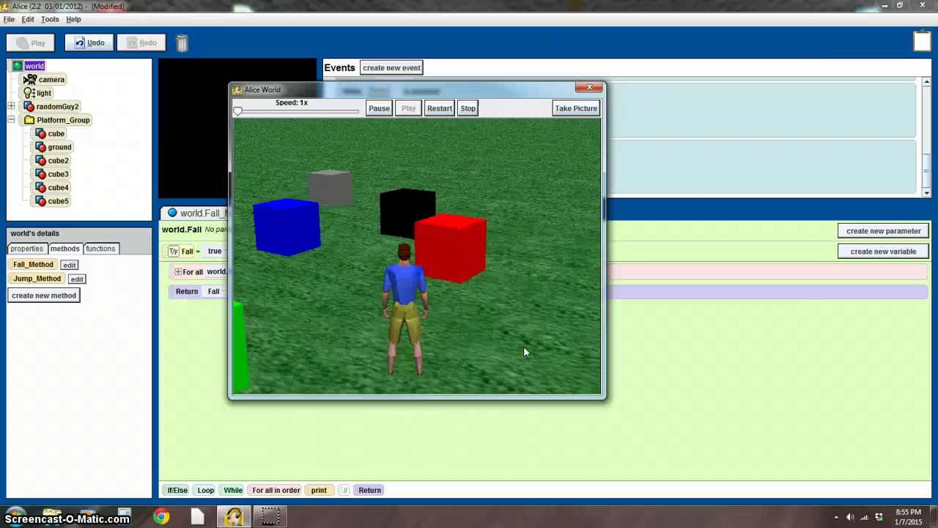
key("Left")
key("Down")
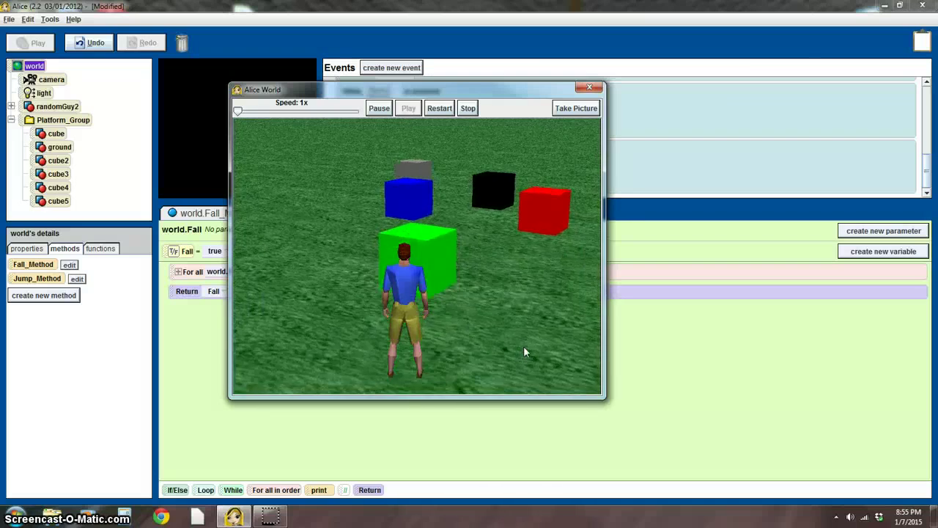
key("Up")
key("Up")
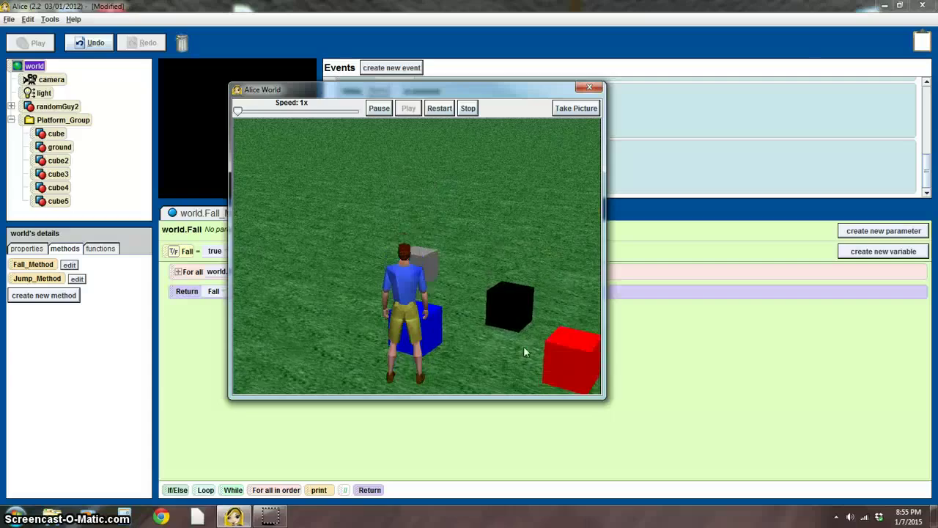
key("Up")
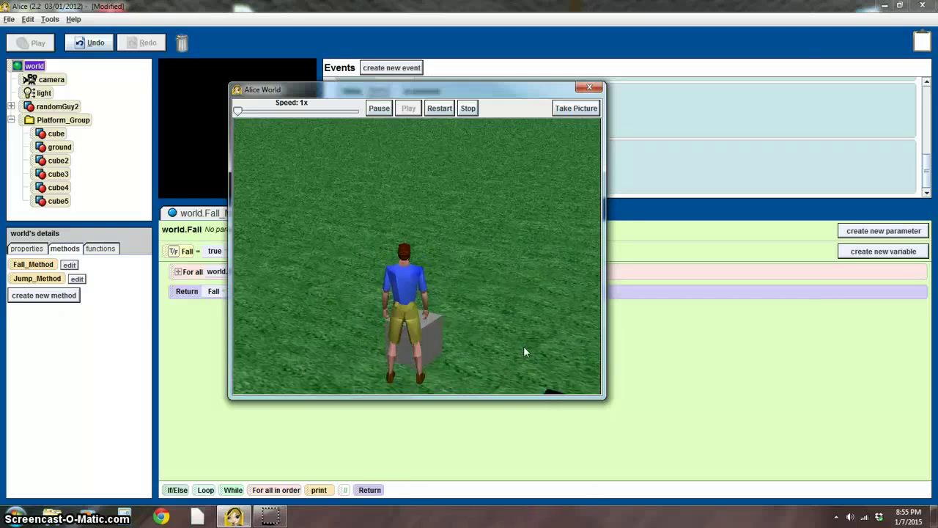
key("Right")
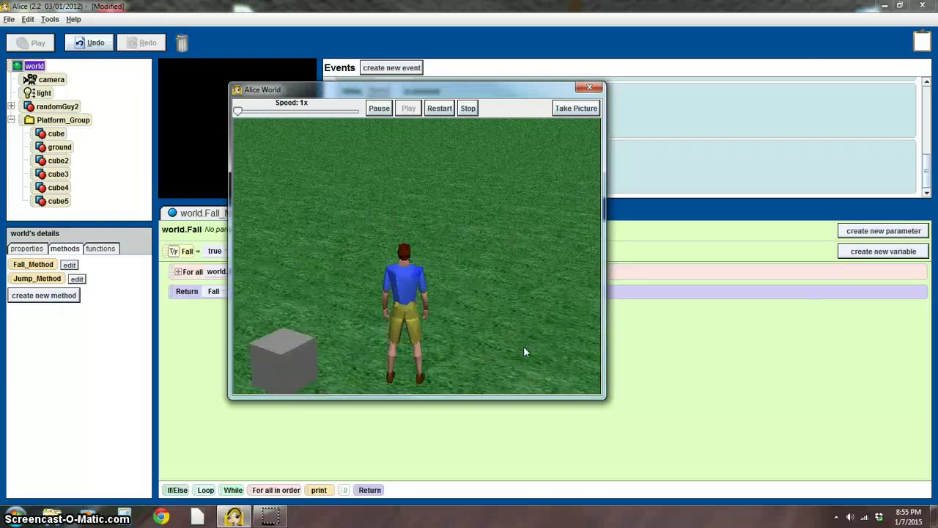
key("Right")
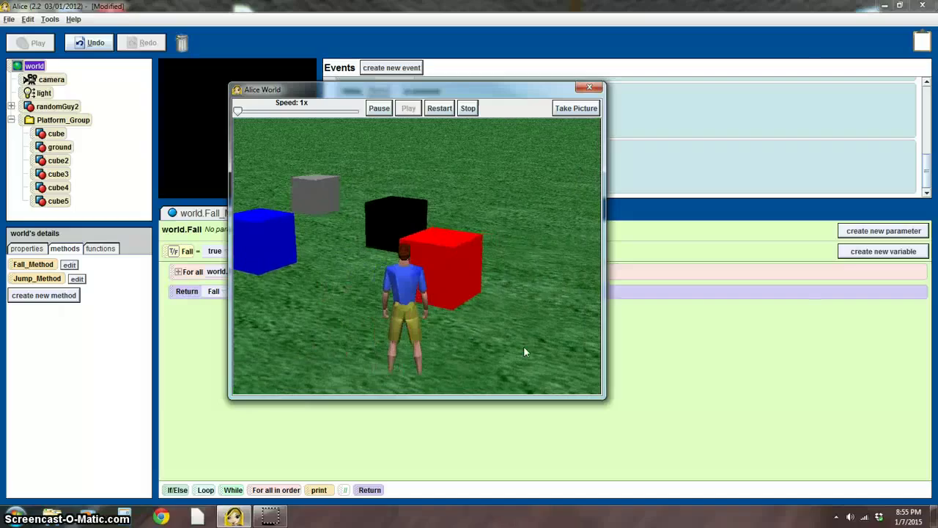
key("Up")
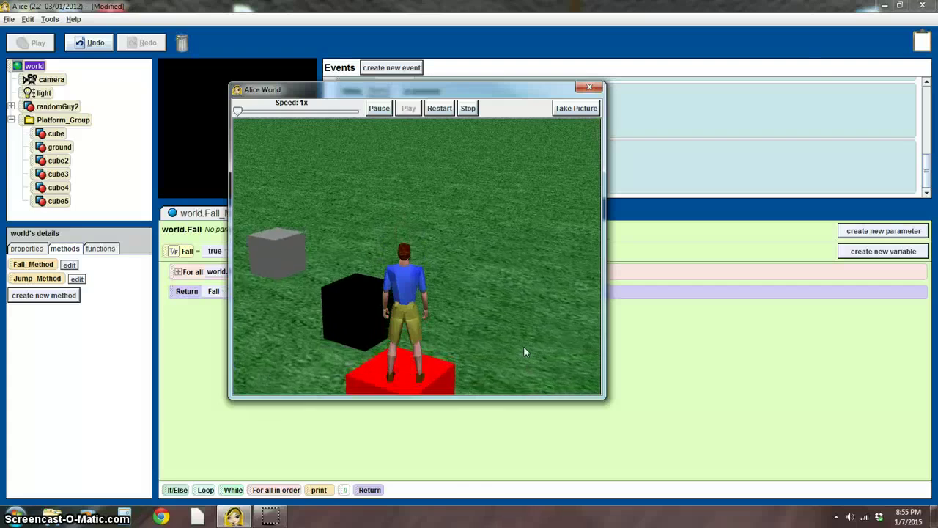
Walk randomGuy2 on and off the blue cube, then turn back toward the cubes.
key("Up")
key("Left")
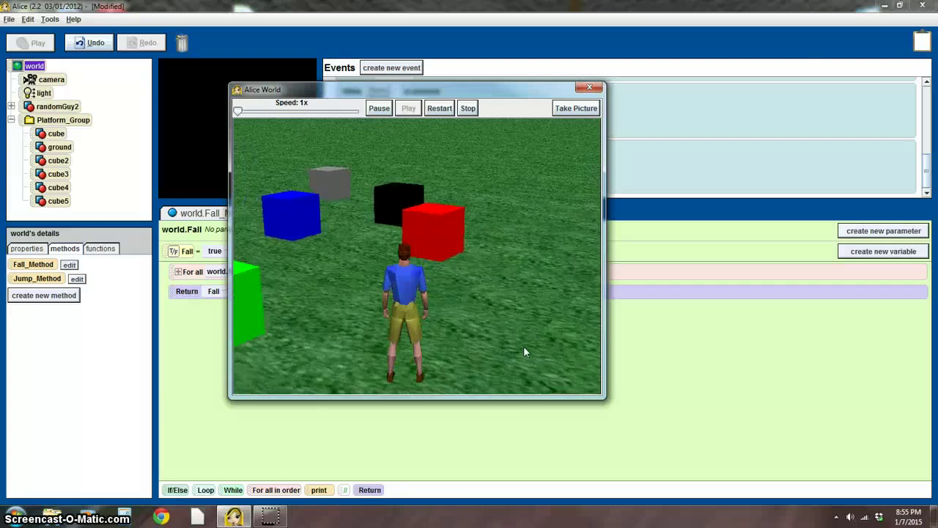
key("Up")
key("Up")
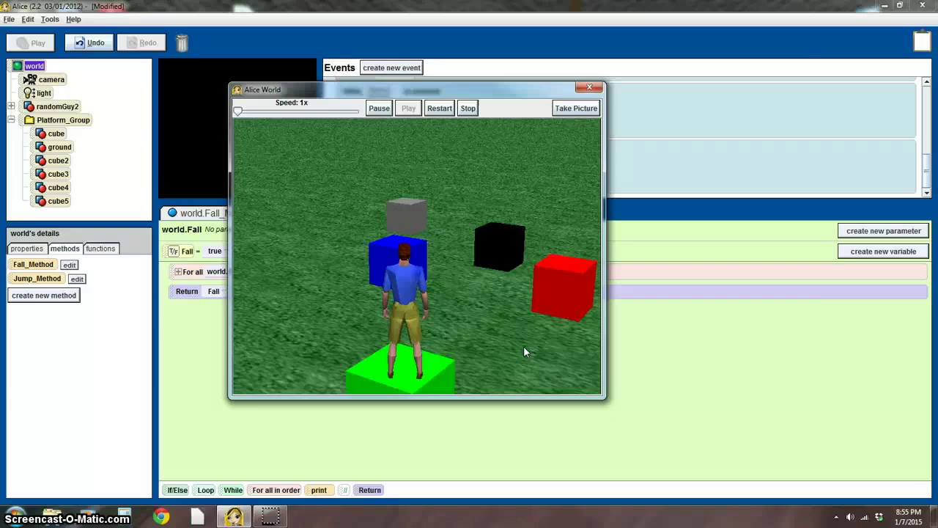
key("Up")
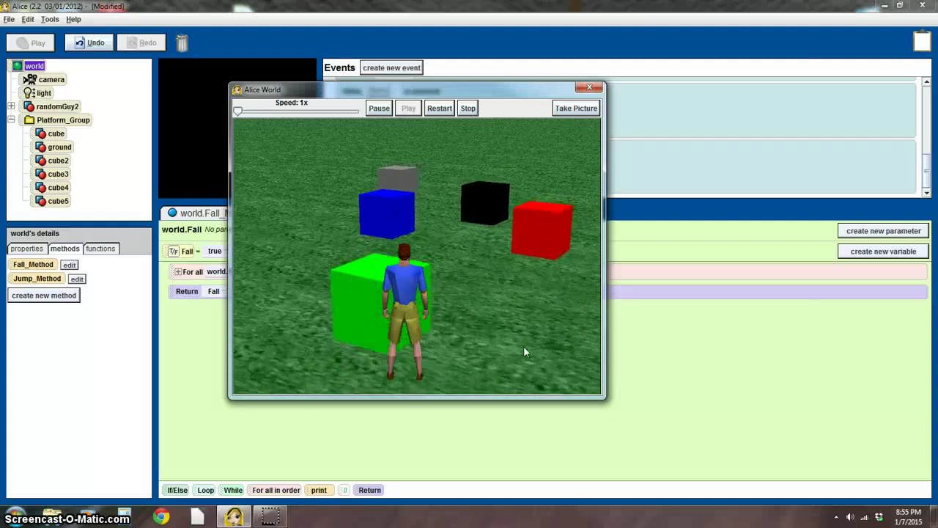
key("Up")
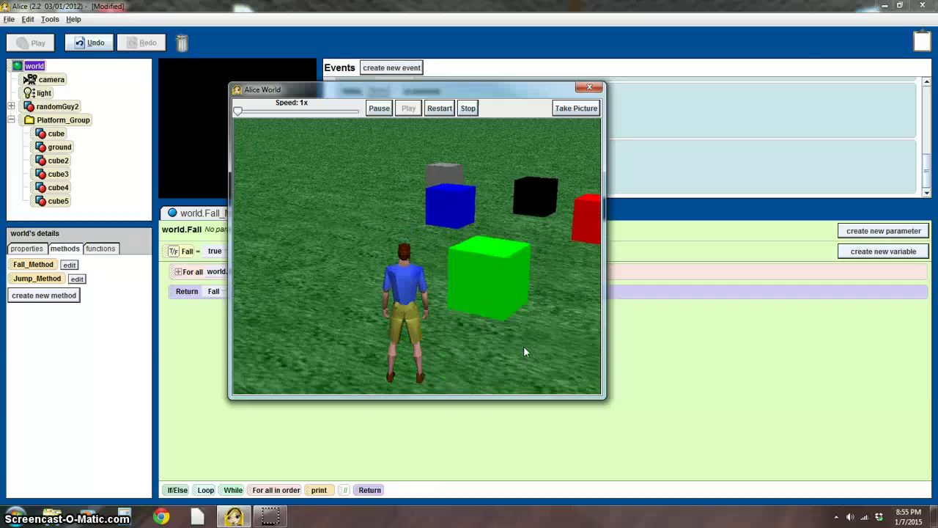
key("Up")
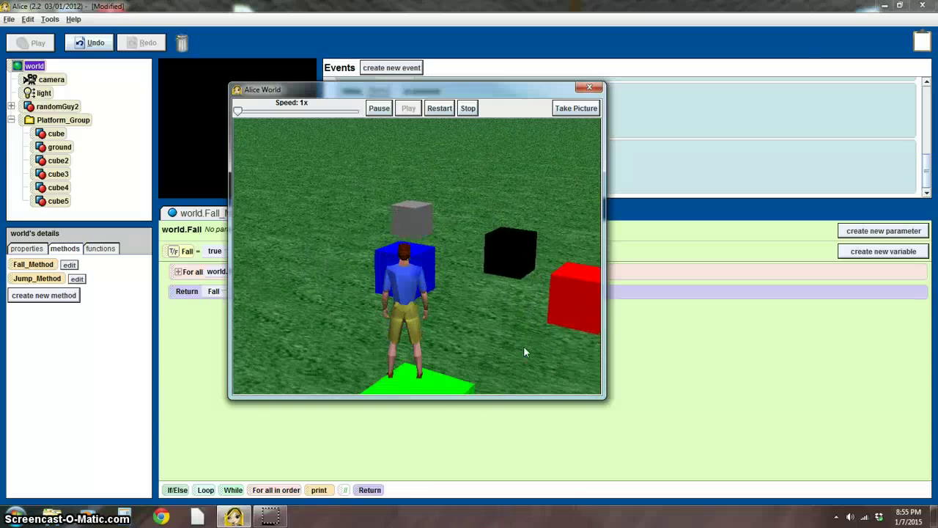
key("Up")
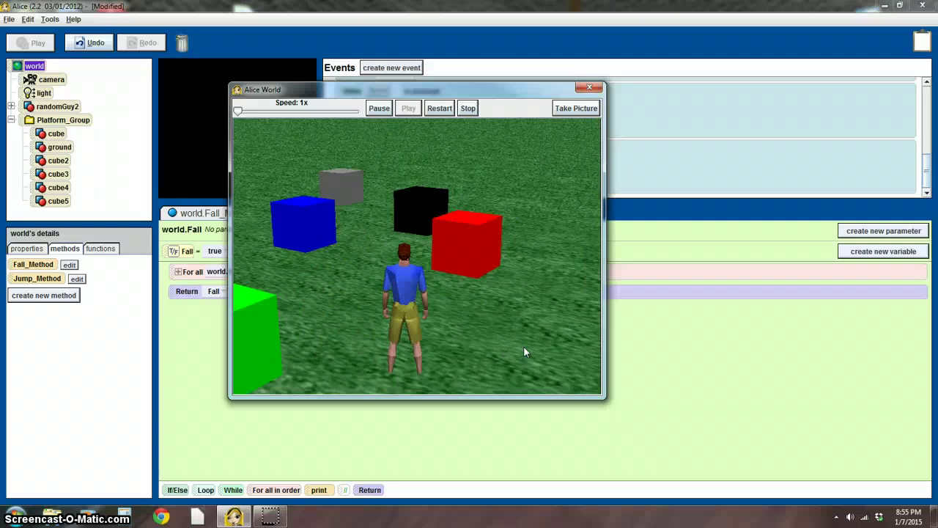
key("Left")
left_click(200, 95)
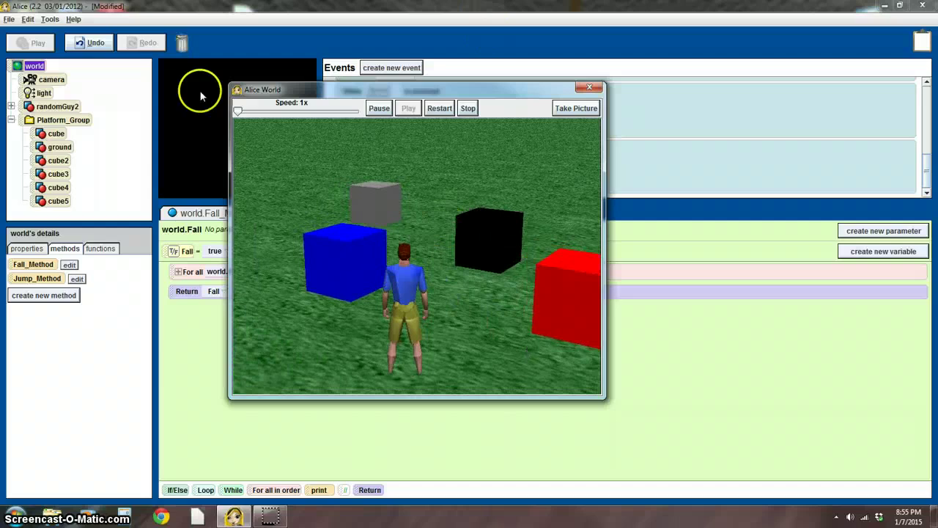